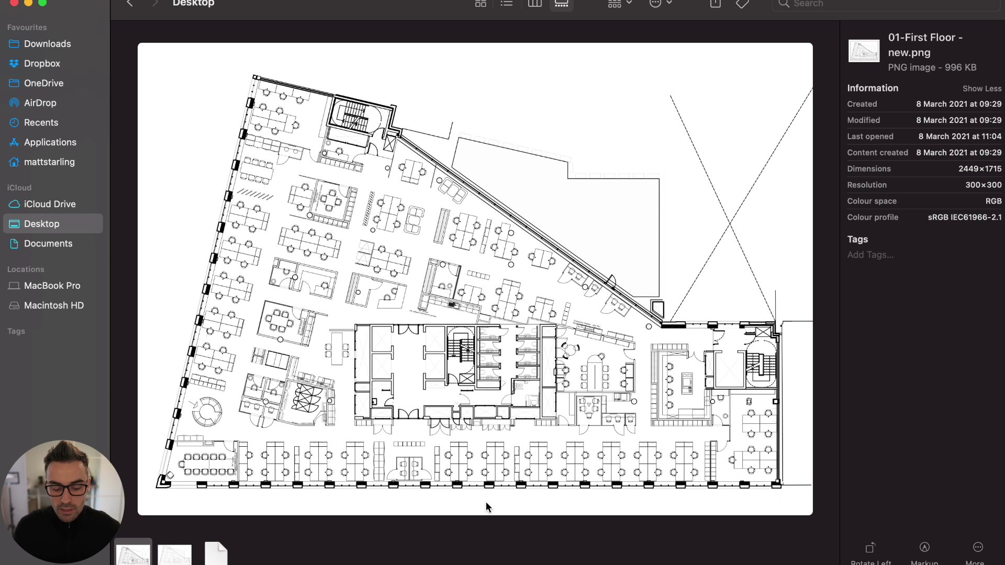
Preview 01-First Floor - old.png, and switch to the Predictive-Model-V1.esx project in Ekahau Pro
{"action": "left_click", "coordinate": [190, 559]}
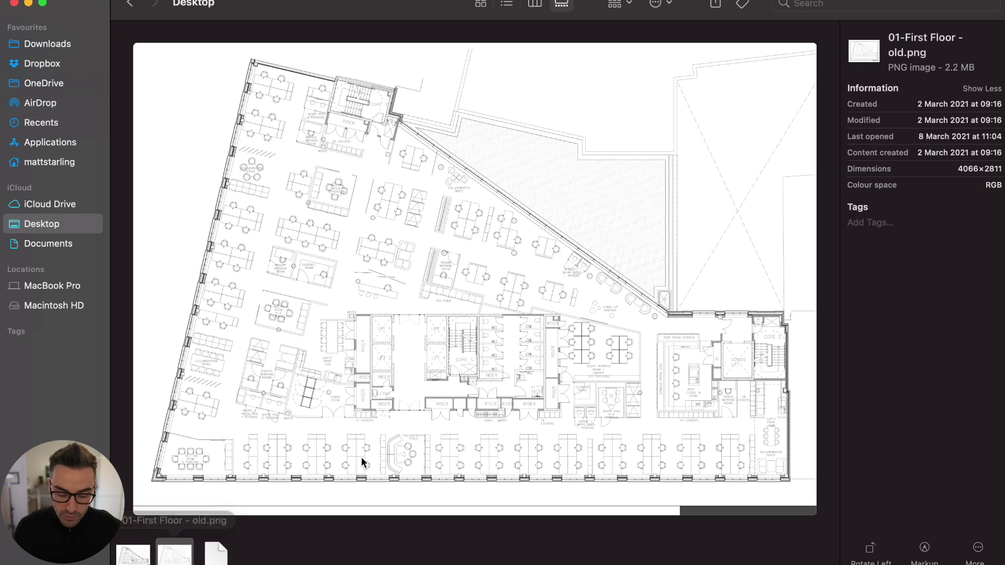
{"action": "key", "text": "ctrl+Up"}
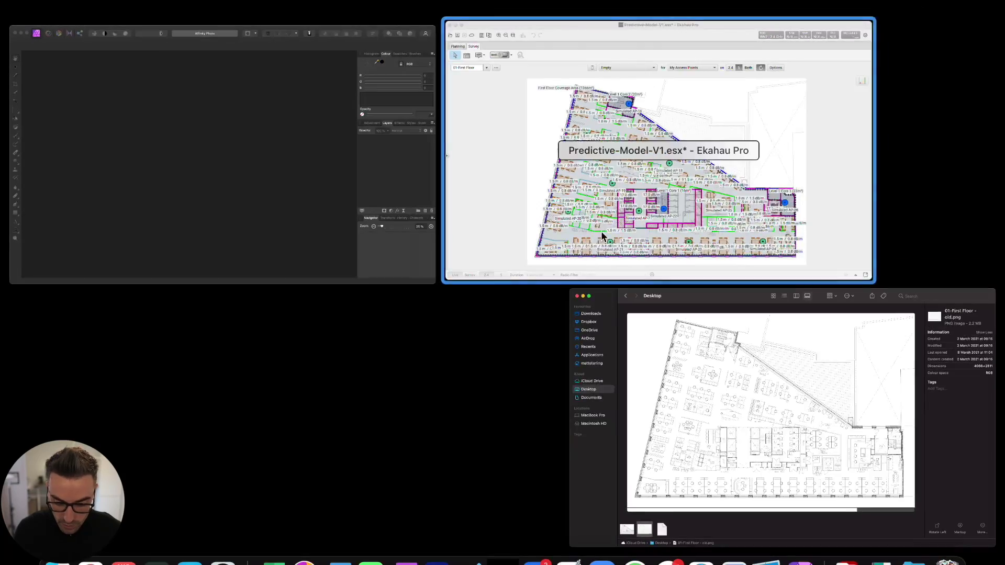
{"action": "left_click", "coordinate": [602, 225]}
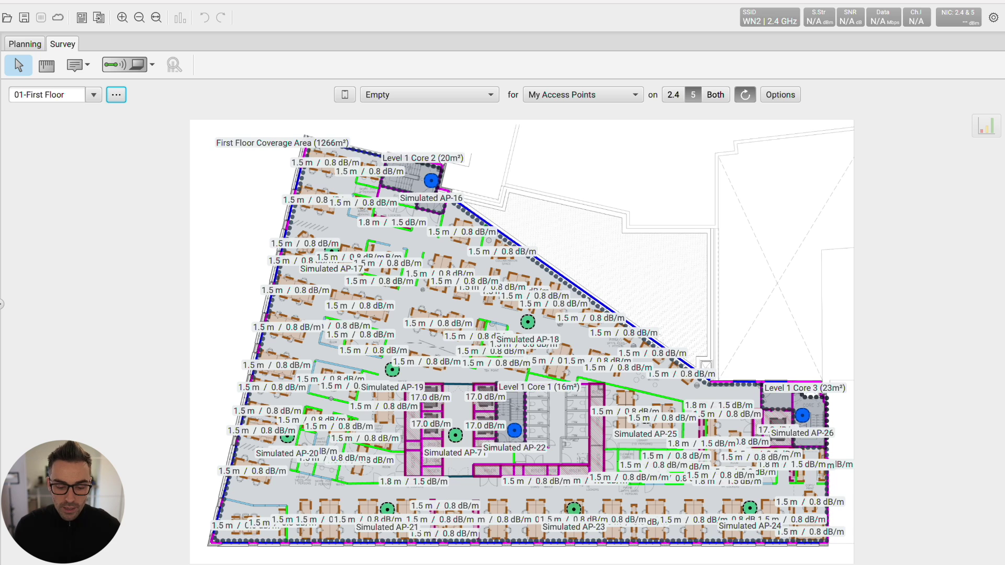
Try to swap the 01-First Floor map image for 01-First Floor - new.png from the Desktop folder
{"action": "left_click", "coordinate": [116, 96]}
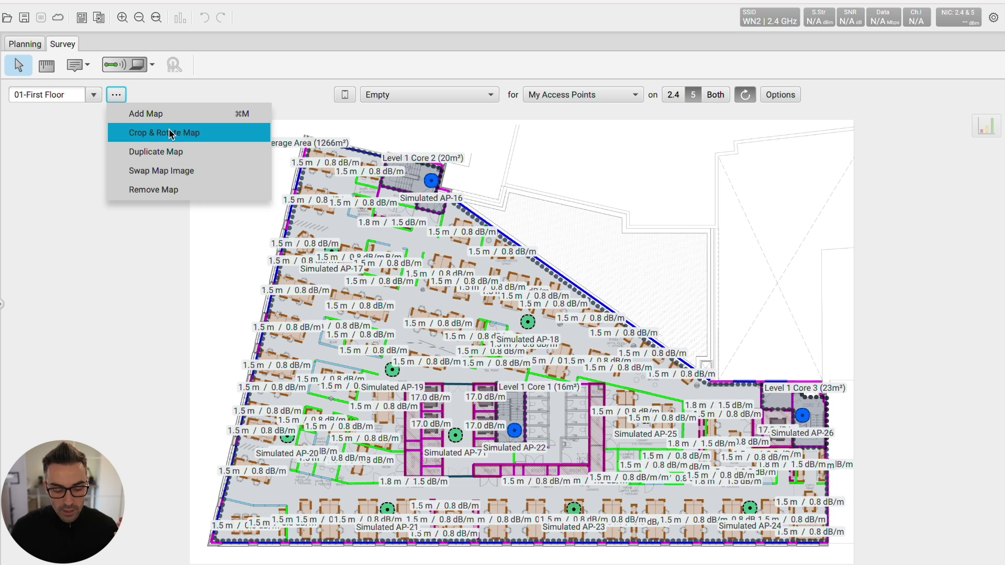
{"action": "left_click", "coordinate": [166, 176]}
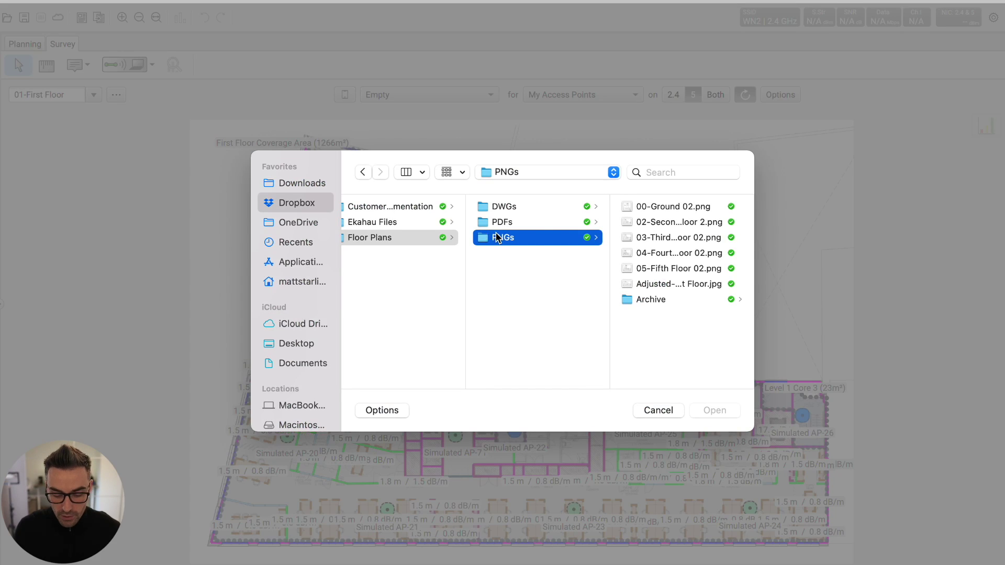
{"action": "left_click", "coordinate": [302, 343]}
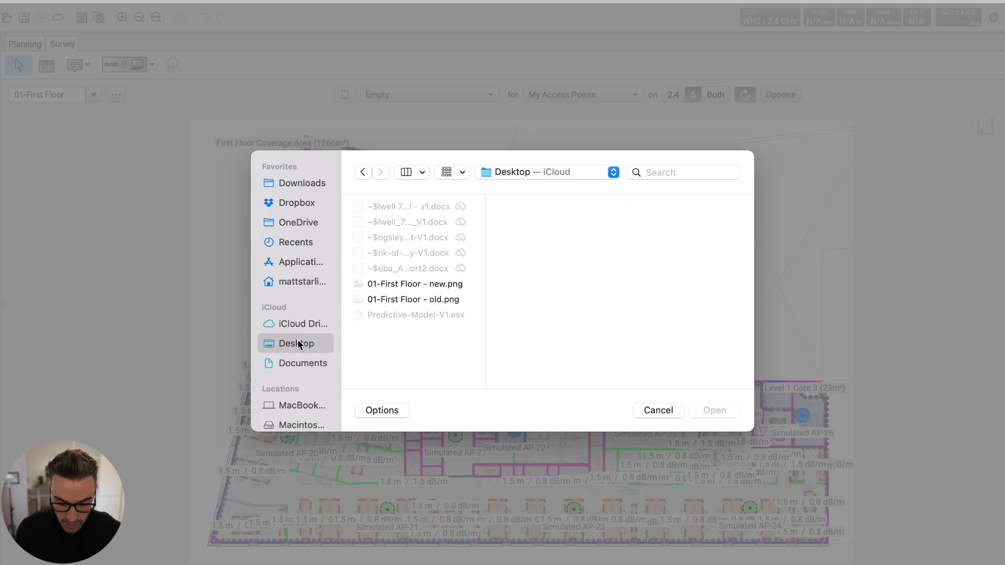
{"action": "left_click", "coordinate": [432, 286]}
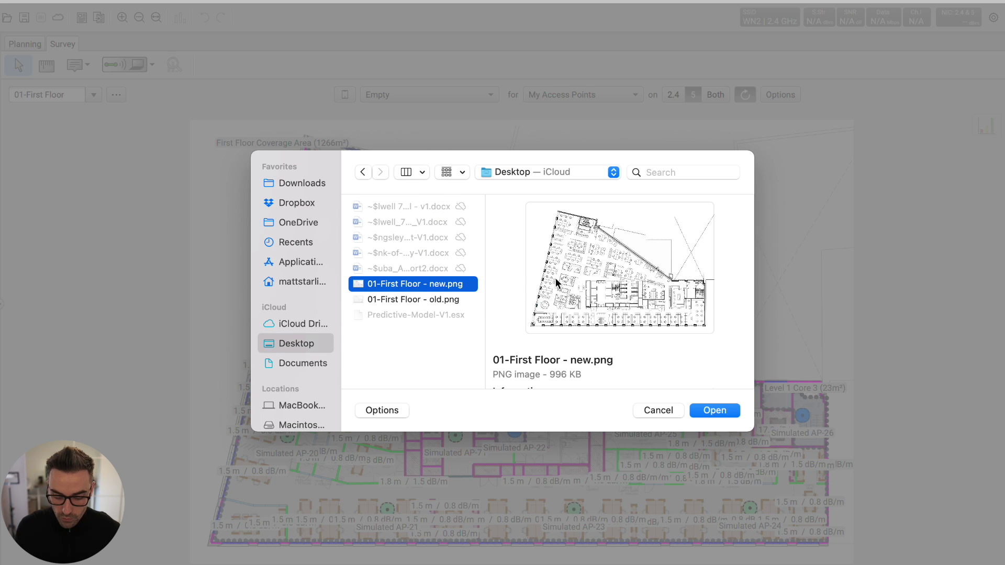
{"action": "left_click", "coordinate": [721, 410]}
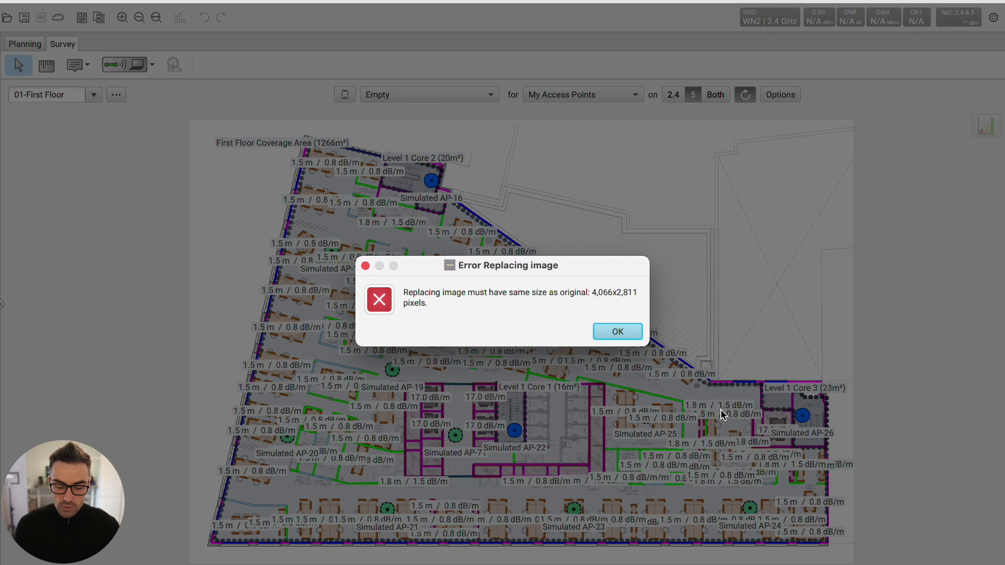
{"action": "left_click", "coordinate": [618, 332]}
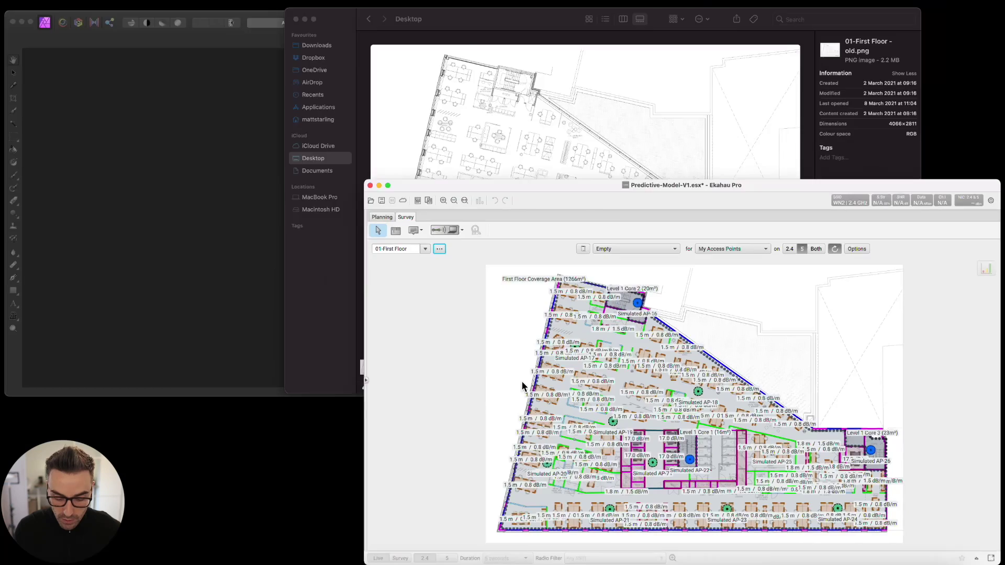
Bring Affinity Photo and the Finder's Desktop folder into view side by side, and show the folder's files as a list
{"action": "key", "text": "ctrl+Up"}
{"action": "left_click", "coordinate": [337, 217]}
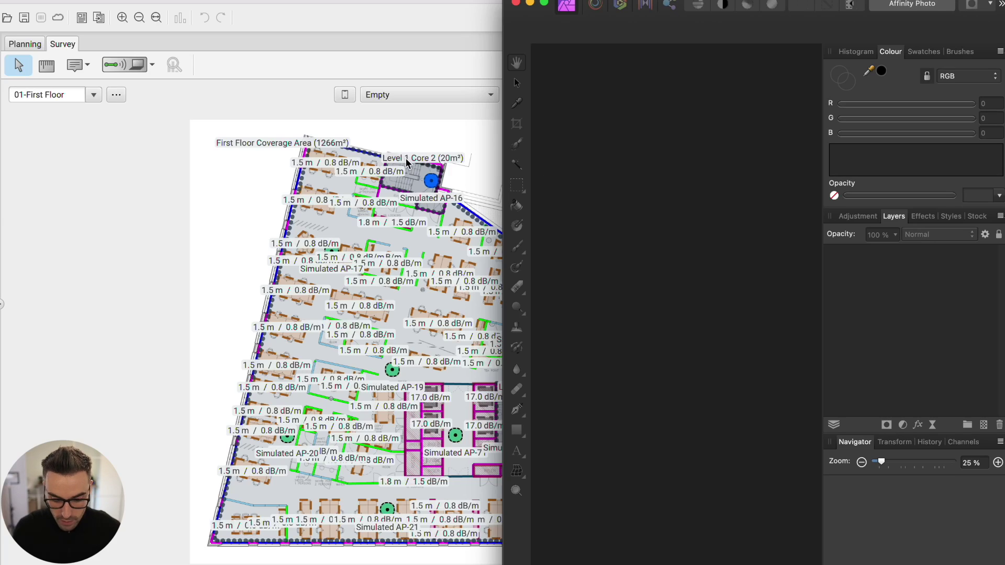
{"action": "key", "text": "ctrl+Up"}
{"action": "left_click", "coordinate": [260, 206]}
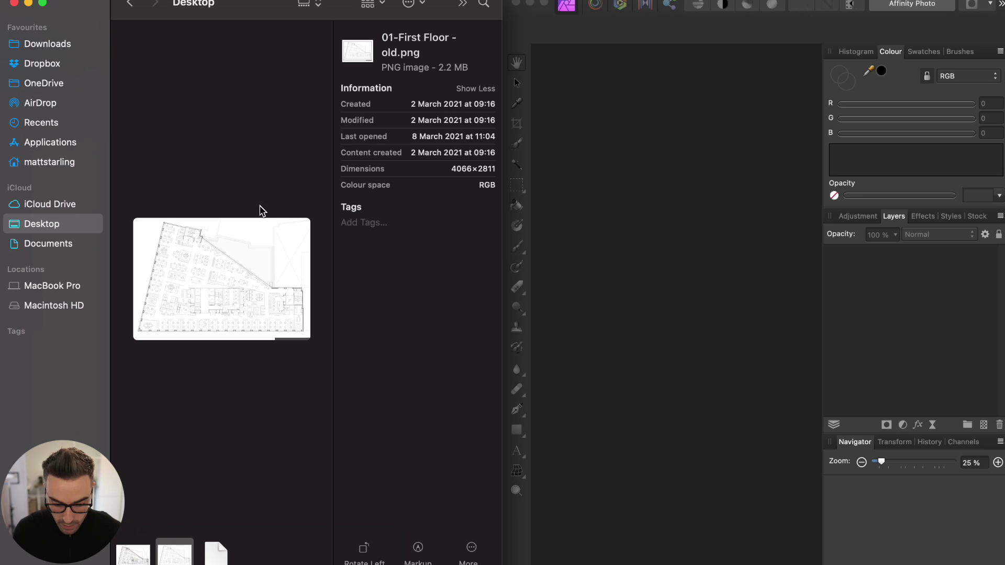
{"action": "left_click", "coordinate": [321, 4]}
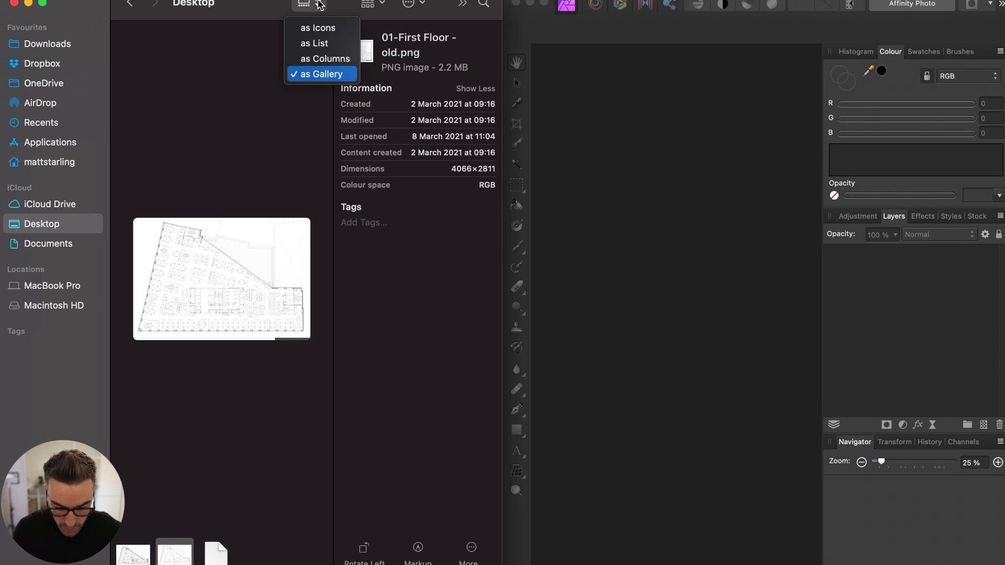
{"action": "left_click", "coordinate": [324, 43]}
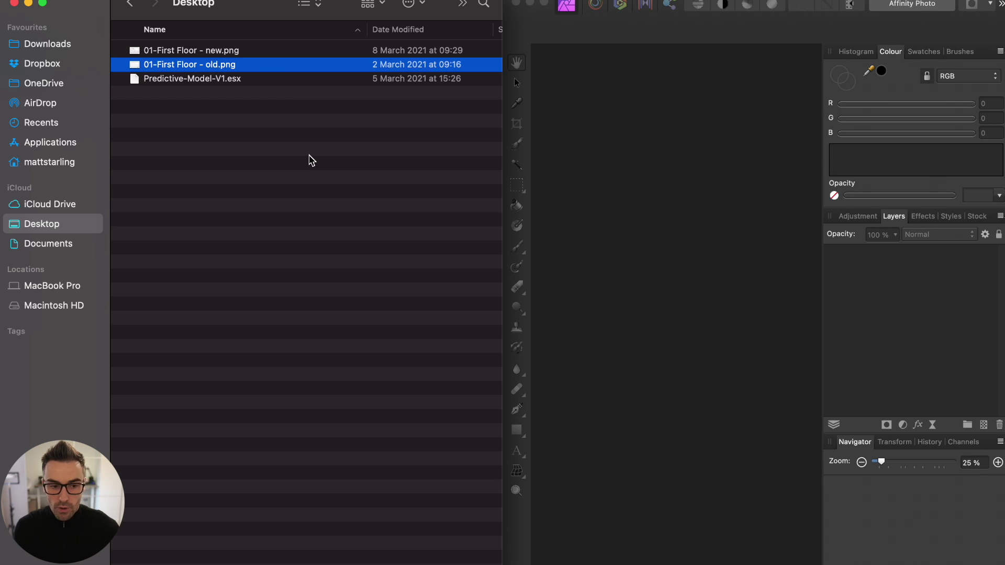
Open 01-First Floor - old.png in Affinity Photo and place 01-First Floor - new.png on top of it as a separate layer
{"action": "left_click_drag", "start_coordinate": [180, 64], "coordinate": [698, 230]}
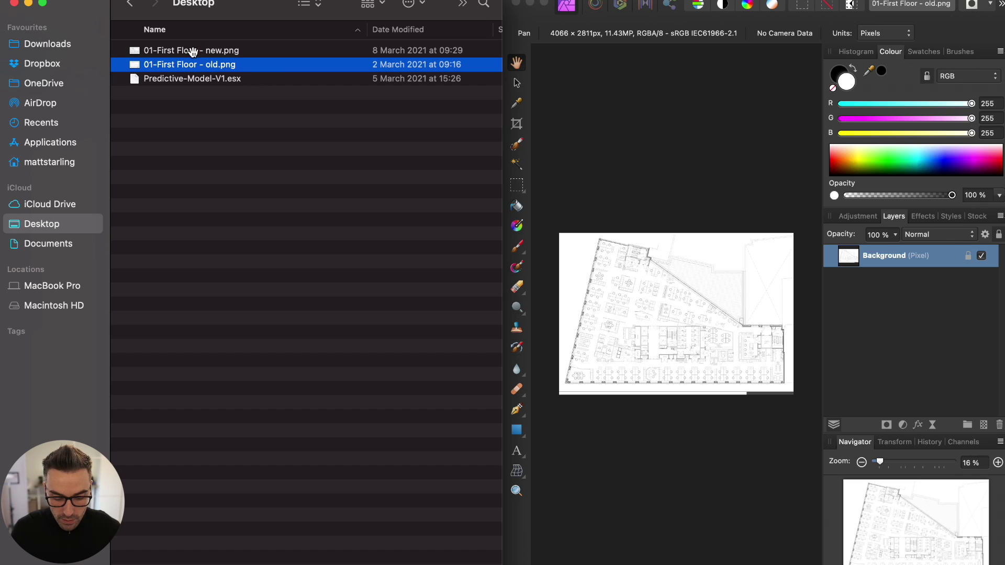
{"action": "left_click", "coordinate": [155, 114]}
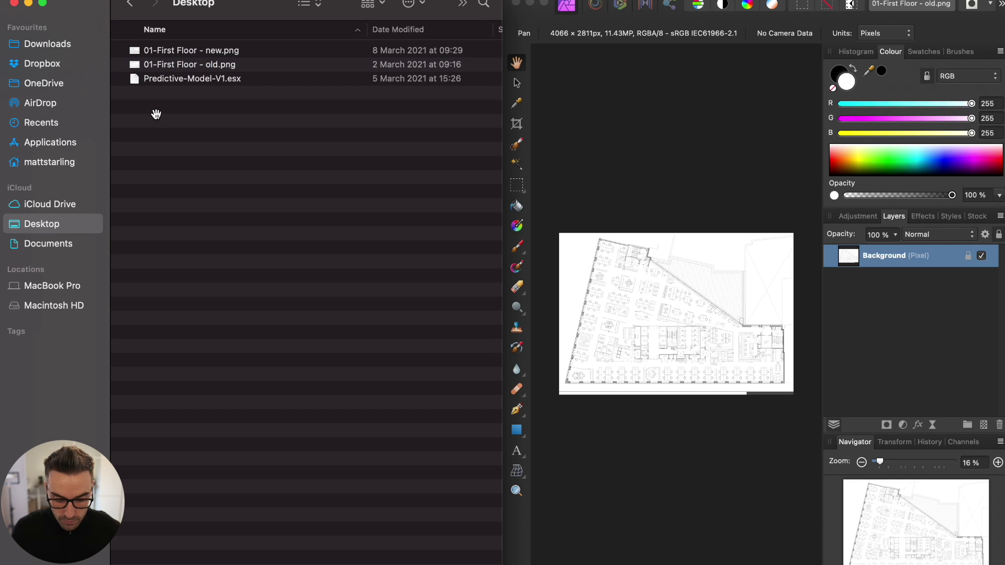
{"action": "left_click", "coordinate": [181, 58]}
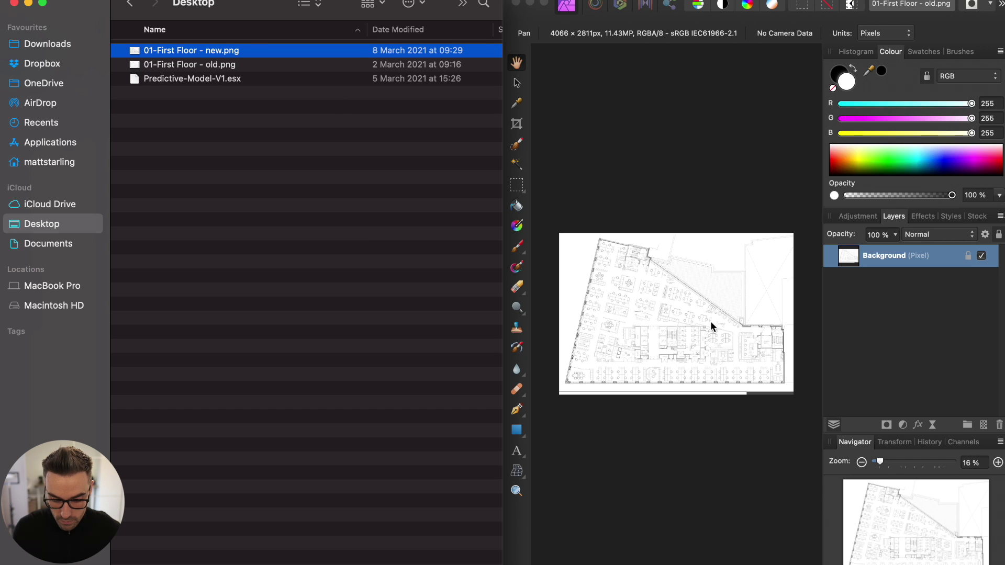
{"action": "left_click_drag", "start_coordinate": [214, 51], "coordinate": [728, 327]}
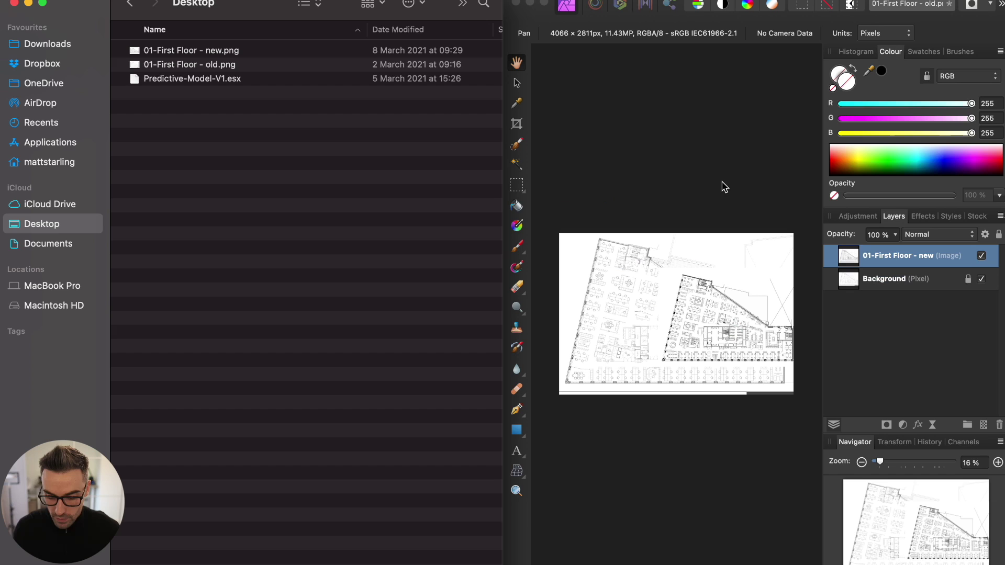
Switch to the full Affinity Photo window and move the new floor plan layer over the middle of the old plan
{"action": "key", "text": "super+h"}
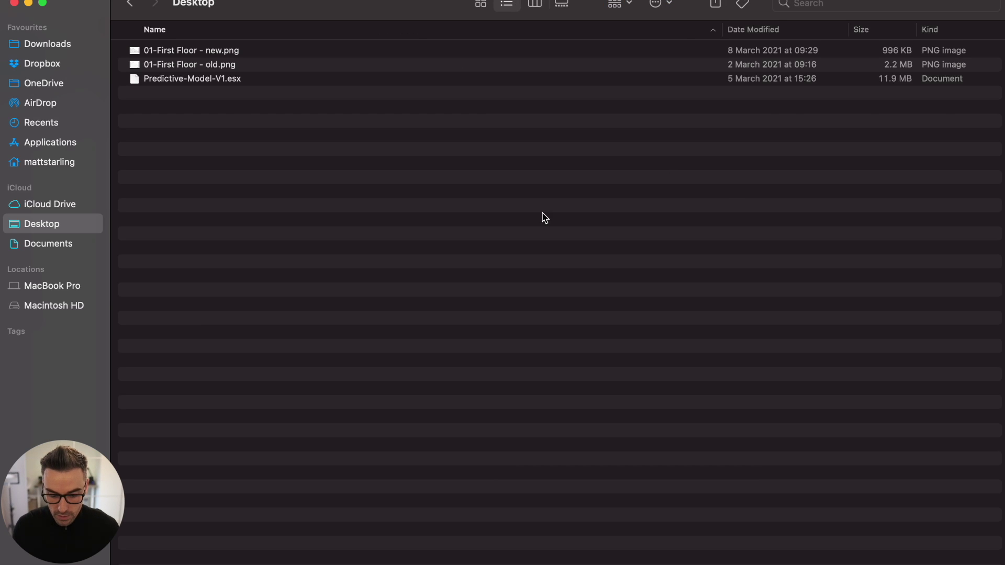
{"action": "key", "text": "ctrl+Up"}
{"action": "left_click", "coordinate": [915, 142]}
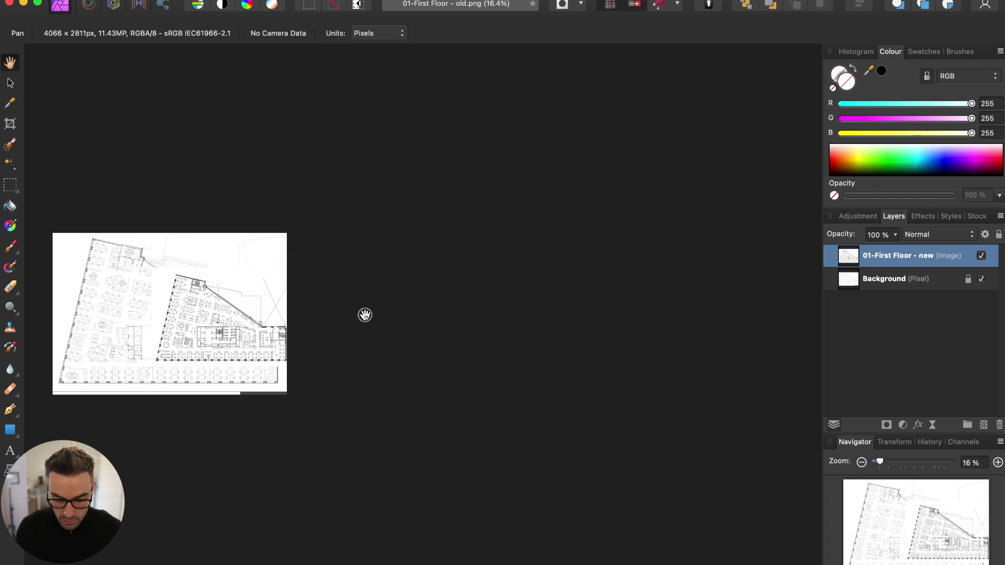
{"action": "left_click_drag", "start_coordinate": [363, 314], "coordinate": [598, 311]}
{"action": "scroll", "coordinate": [474, 307], "scroll_direction": "up", "scroll_amount": 5}
{"action": "scroll", "coordinate": [474, 307], "scroll_direction": "up", "scroll_amount": 2}
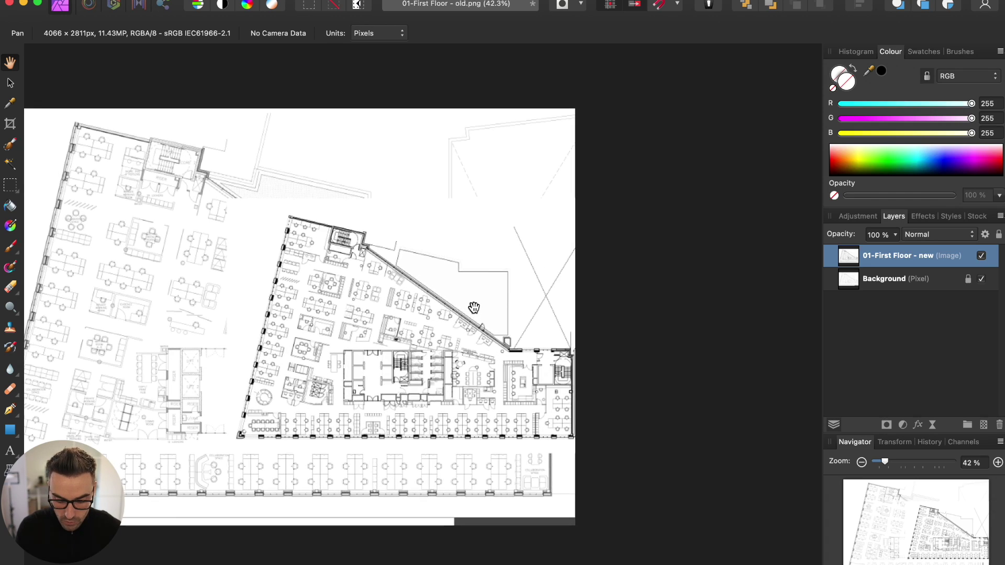
{"action": "scroll", "coordinate": [371, 305], "scroll_direction": "left", "scroll_amount": 5}
{"action": "scroll", "coordinate": [322, 314], "scroll_direction": "right", "scroll_amount": 1}
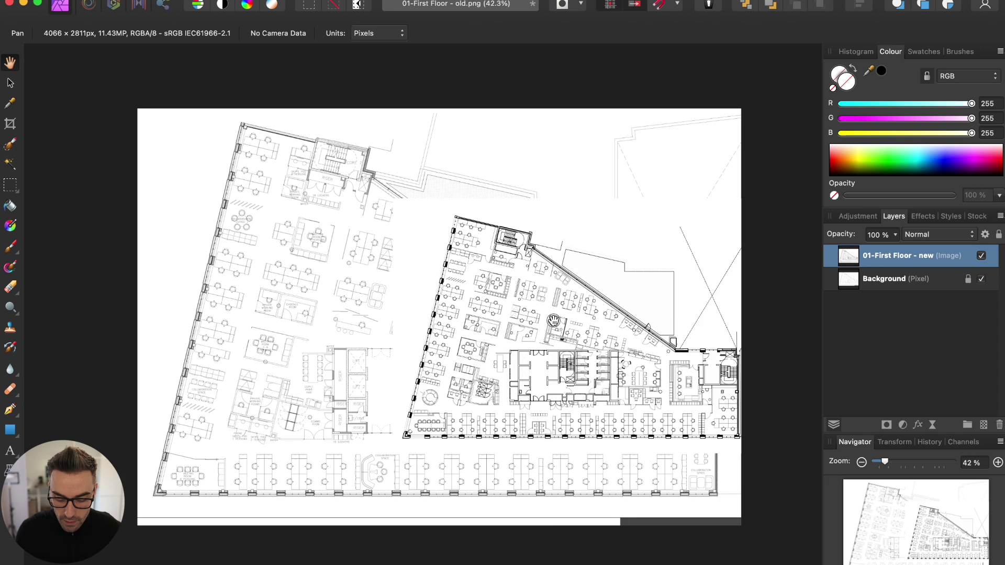
{"action": "left_click_drag", "start_coordinate": [553, 320], "coordinate": [581, 318]}
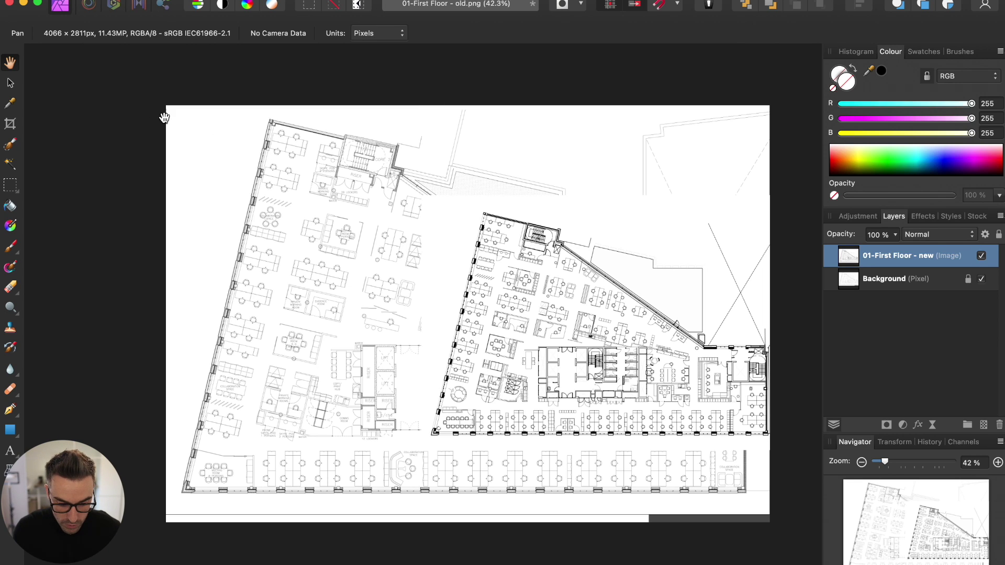
{"action": "left_click", "coordinate": [11, 85]}
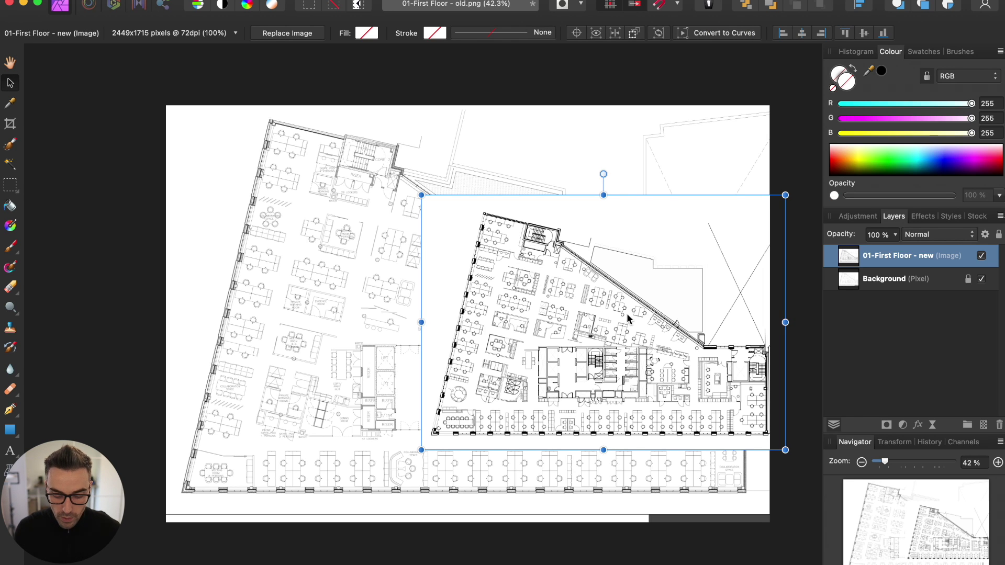
{"action": "left_click_drag", "start_coordinate": [622, 306], "coordinate": [483, 306]}
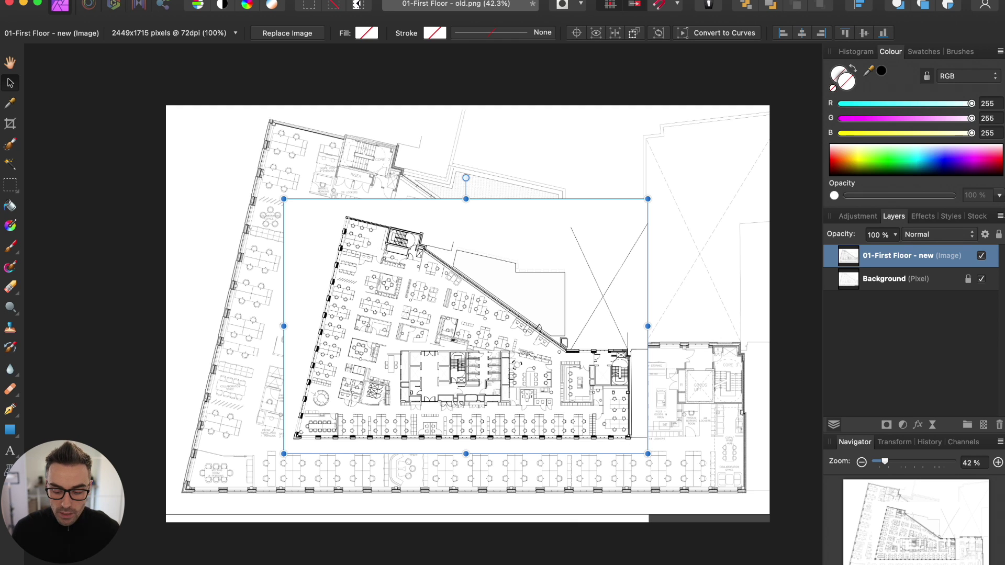
Lower the new floor plan layer's opacity to 25% and align the layer with the upper-left corner of the canvas
{"action": "left_click", "coordinate": [894, 238]}
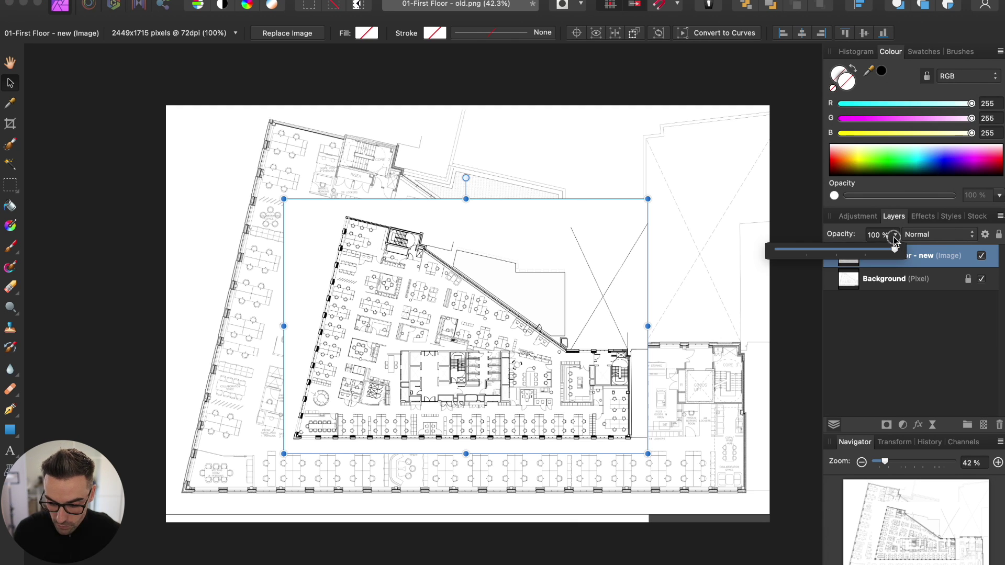
{"action": "left_click_drag", "start_coordinate": [896, 251], "coordinate": [809, 256]}
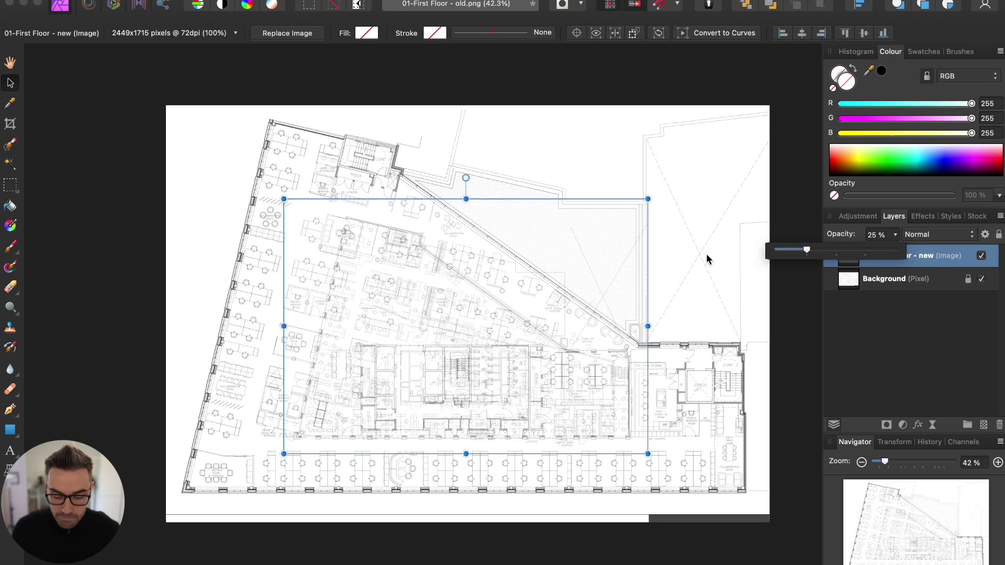
{"action": "left_click_drag", "start_coordinate": [487, 307], "coordinate": [455, 300]}
{"action": "left_click_drag", "start_coordinate": [455, 302], "coordinate": [389, 221]}
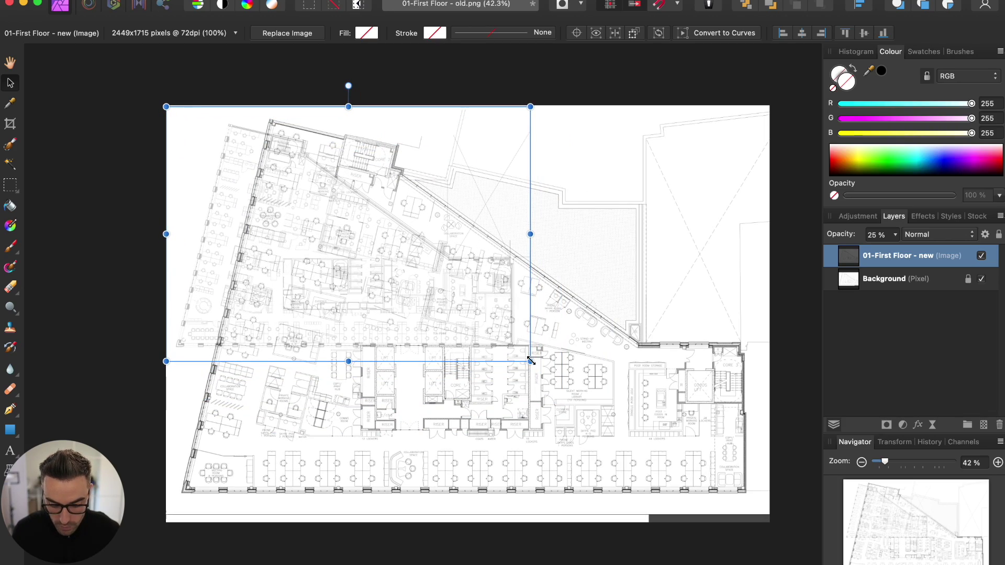
Scale the new floor plan layer up proportionally to about 167% so its building outline matches the old plan
{"action": "left_click_drag", "start_coordinate": [531, 361], "coordinate": [793, 457]}
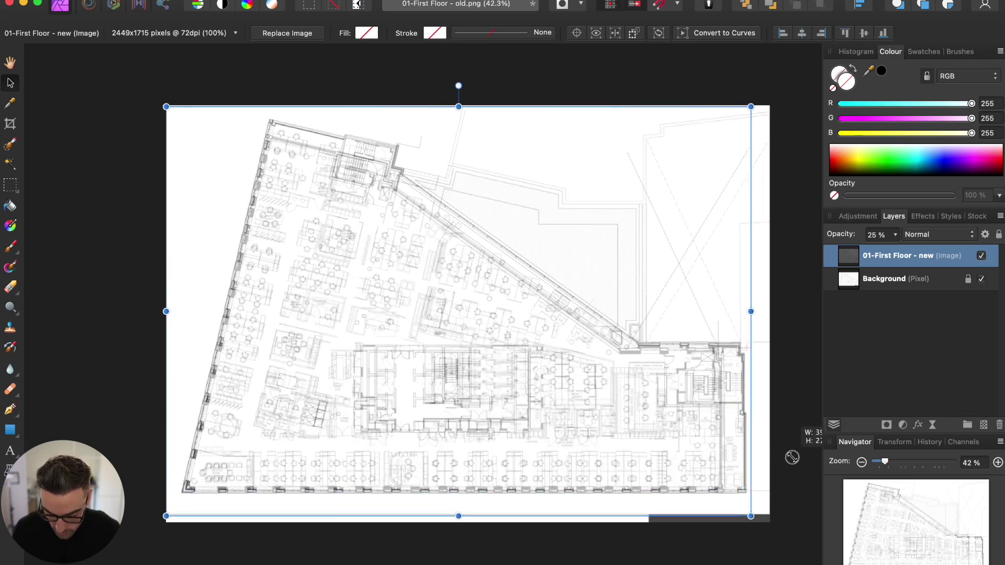
{"action": "scroll", "coordinate": [812, 462], "scroll_direction": "right", "scroll_amount": 5}
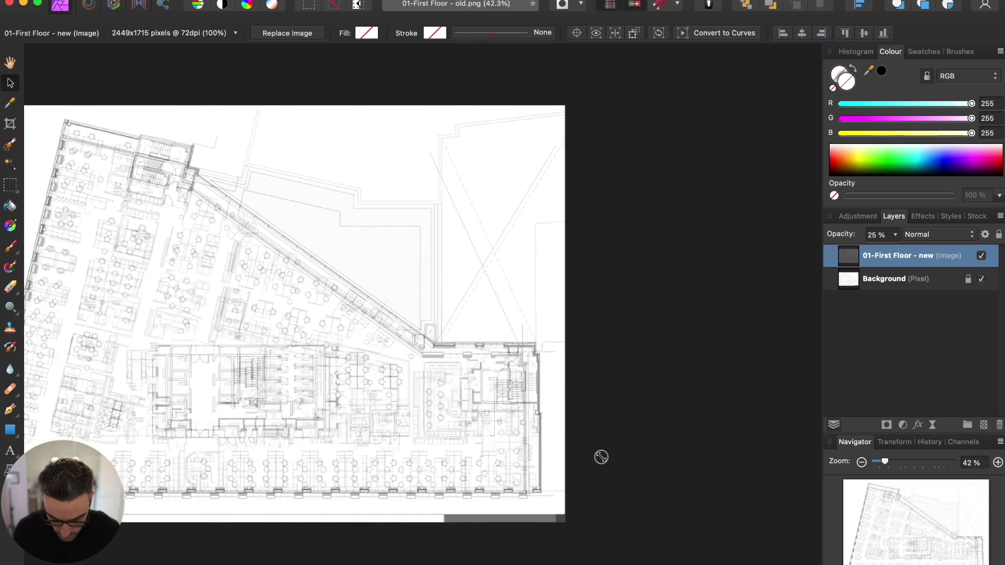
{"action": "left_click_drag", "start_coordinate": [601, 457], "coordinate": [604, 456]}
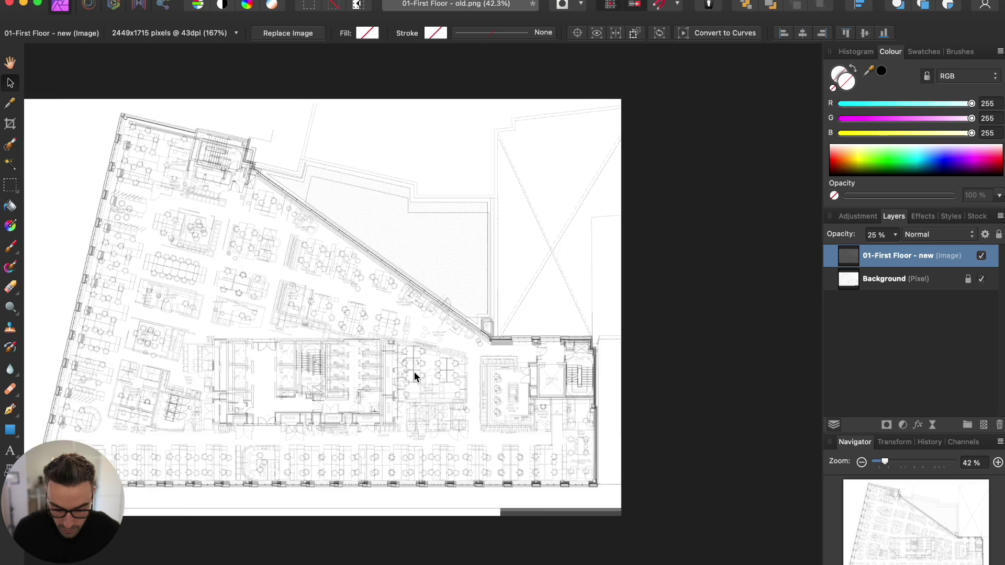
{"action": "scroll", "coordinate": [414, 372], "scroll_direction": "left", "scroll_amount": 3}
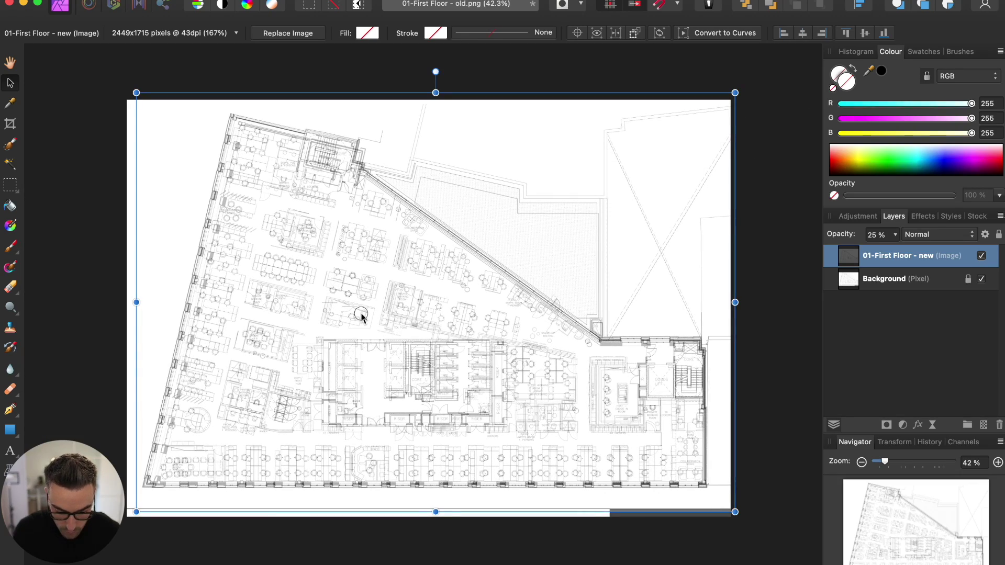
{"action": "mouse_move", "coordinate": [135, 93]}
{"action": "left_mouse_down"}
{"action": "mouse_move", "coordinate": [142, 103]}
{"action": "mouse_move", "coordinate": [116, 99]}
{"action": "left_mouse_up"}
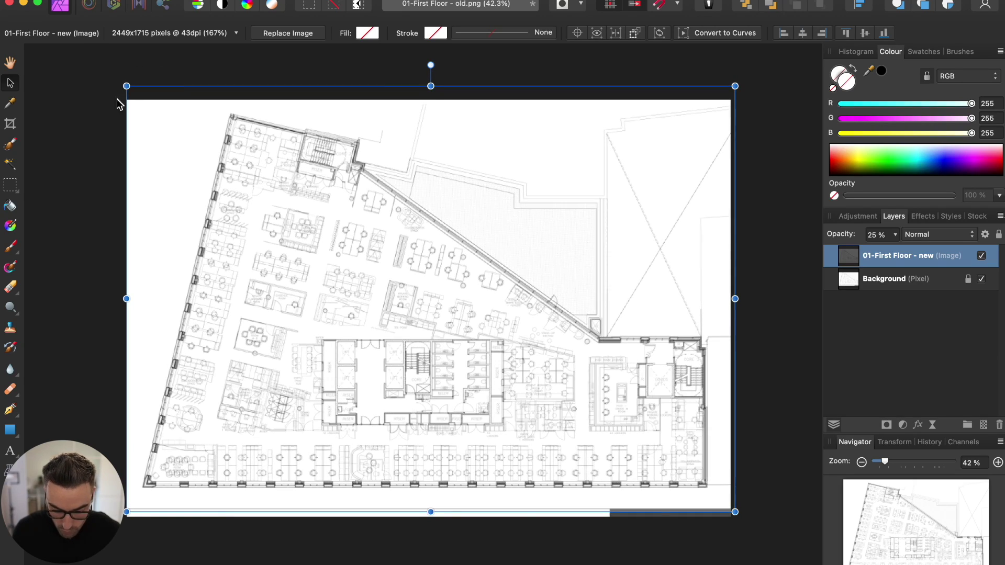
Nudge the new floor plan layer in small increments until its walls and outline overlap those of the old plan
{"action": "key", "text": "Down"}
{"action": "key", "text": "Down"}
{"action": "key", "text": "Down"}
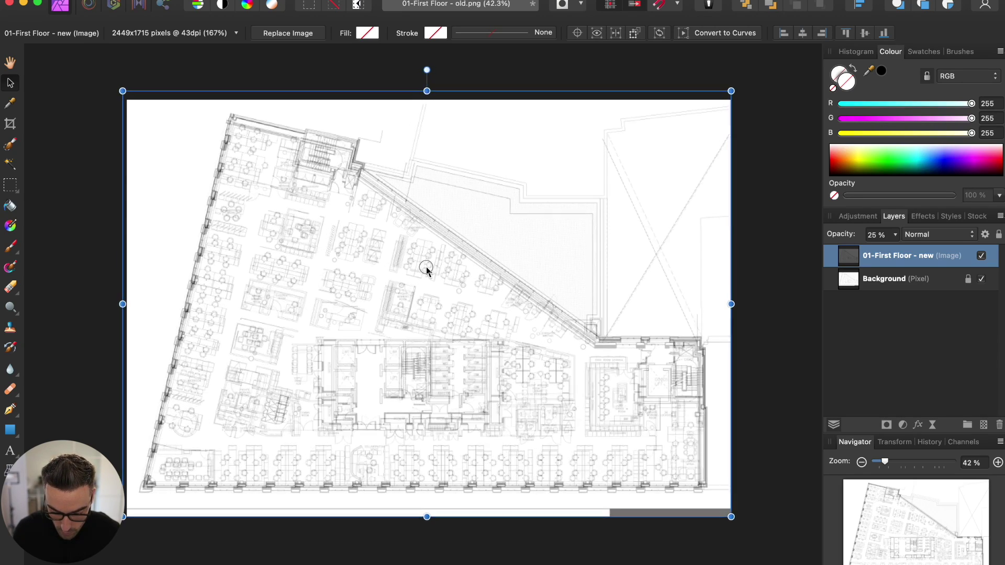
{"action": "key", "text": "Left"}
{"action": "key", "text": "Left"}
{"action": "key", "text": "Left"}
{"action": "key", "text": "Left"}
{"action": "key", "text": "Left"}
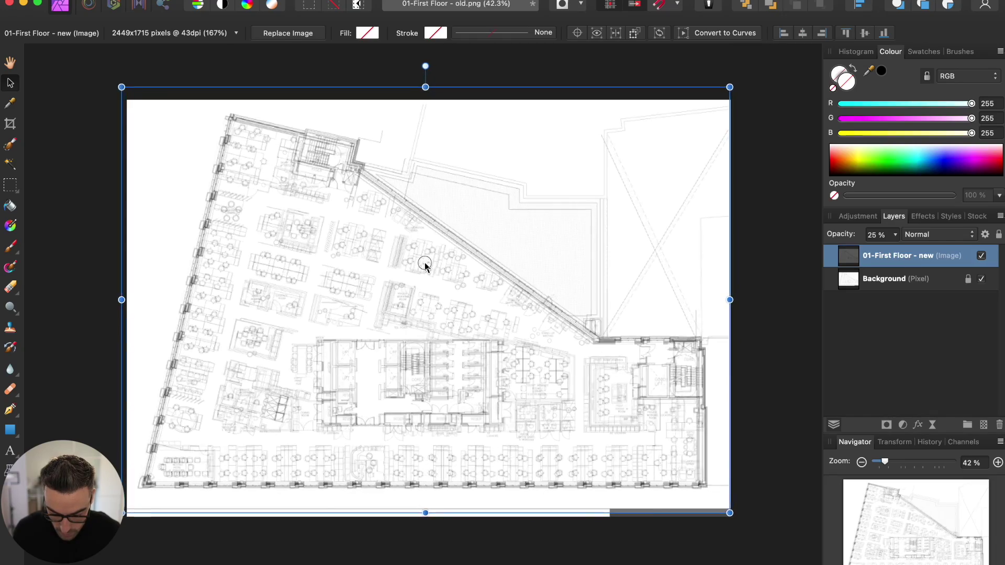
{"action": "key", "text": "Up"}
{"action": "key", "text": "Up"}
{"action": "key", "text": "Up"}
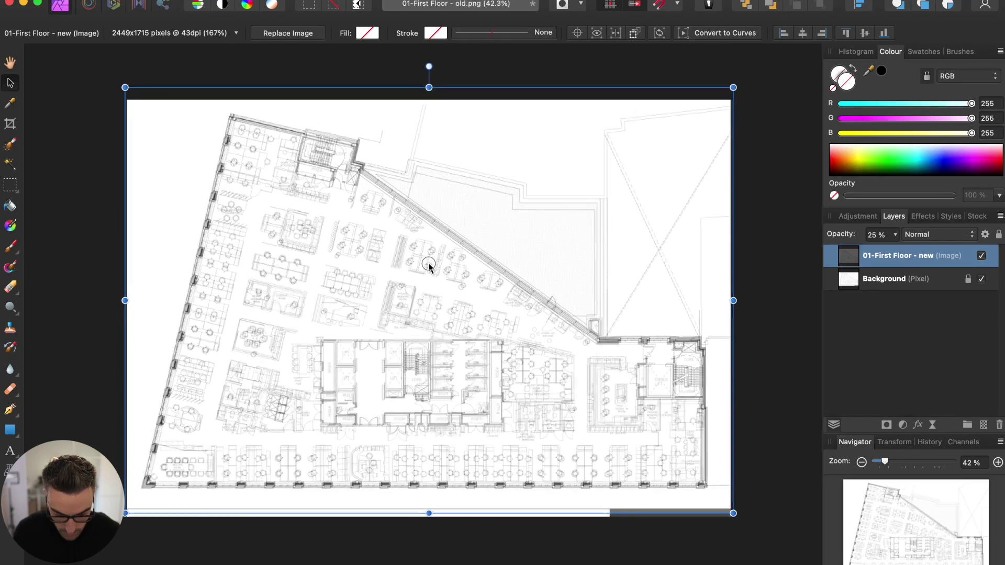
{"action": "key", "text": "Right"}
{"action": "key", "text": "Right"}
{"action": "key", "text": "Right"}
{"action": "key", "text": "Right"}
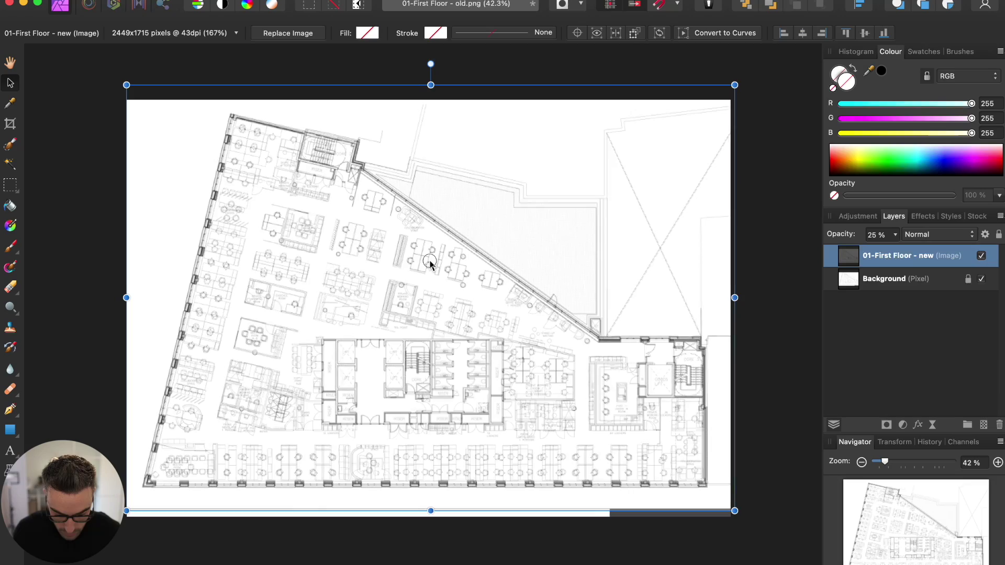
{"action": "key", "text": "Left"}
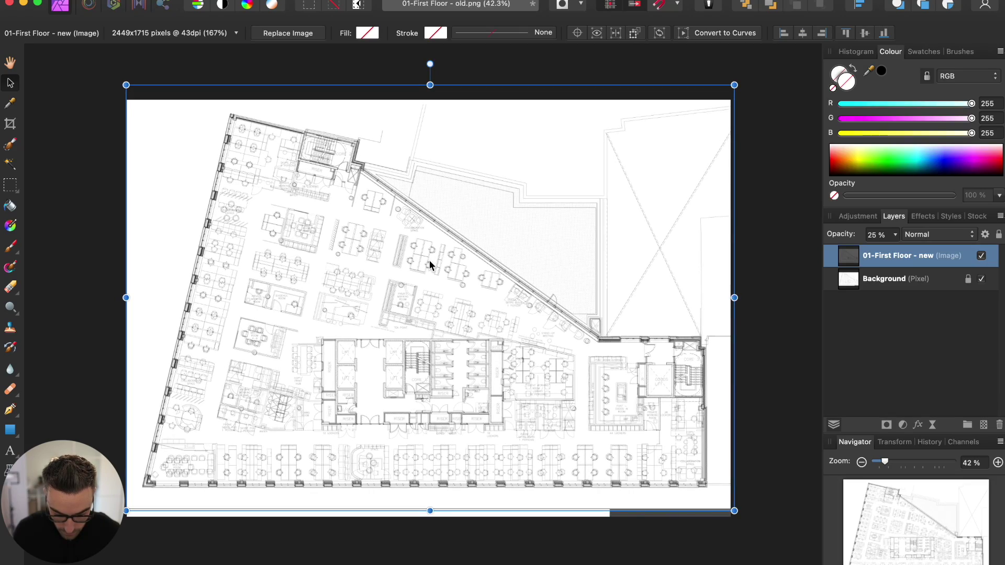
Fine-tune the new floor plan layer's position against the old plan using the central core walls as a close-up reference
{"action": "scroll", "coordinate": [474, 372], "scroll_direction": "up", "scroll_amount": 5}
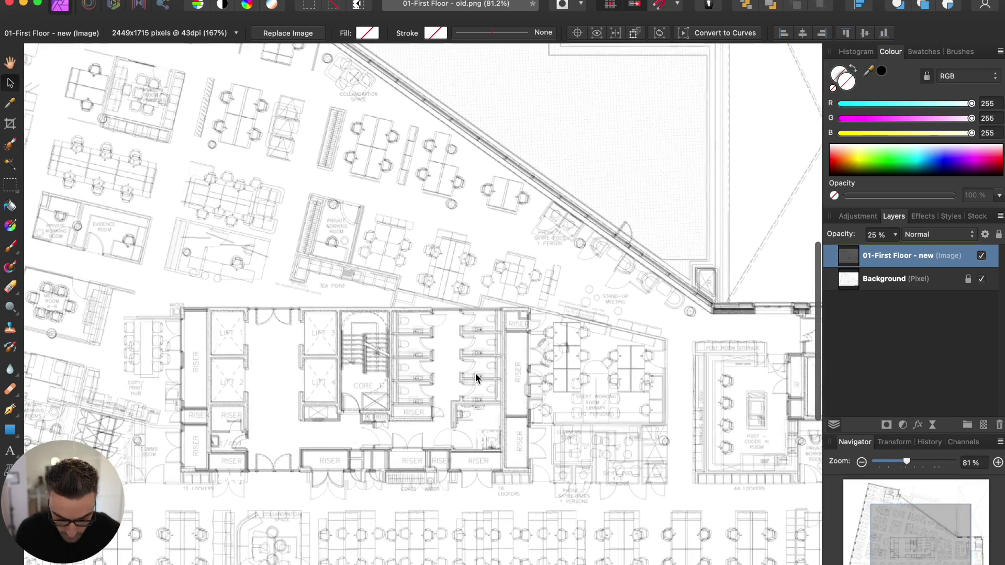
{"action": "left_click_drag", "start_coordinate": [263, 349], "coordinate": [264, 349]}
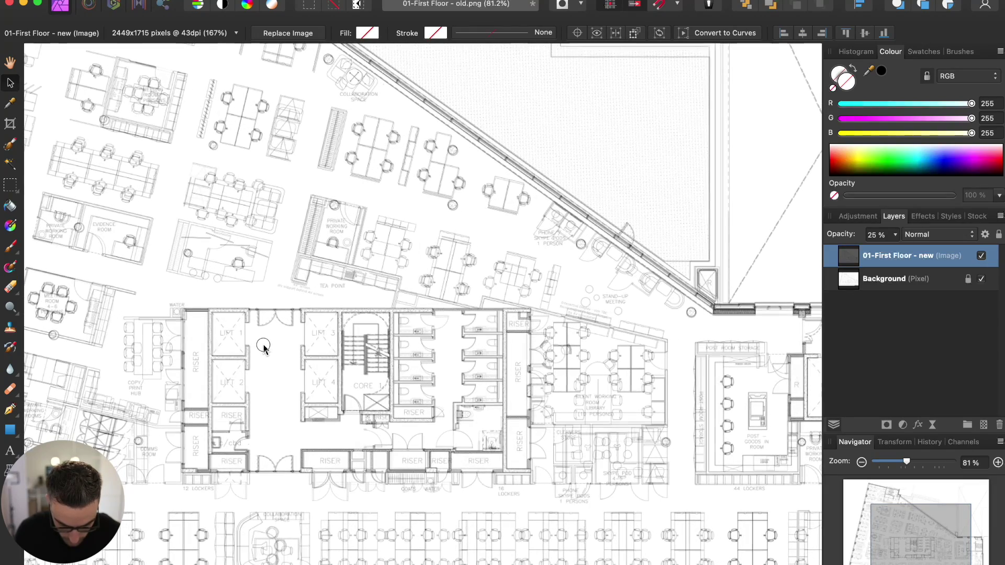
{"action": "scroll", "coordinate": [438, 270], "scroll_direction": "down", "scroll_amount": 4}
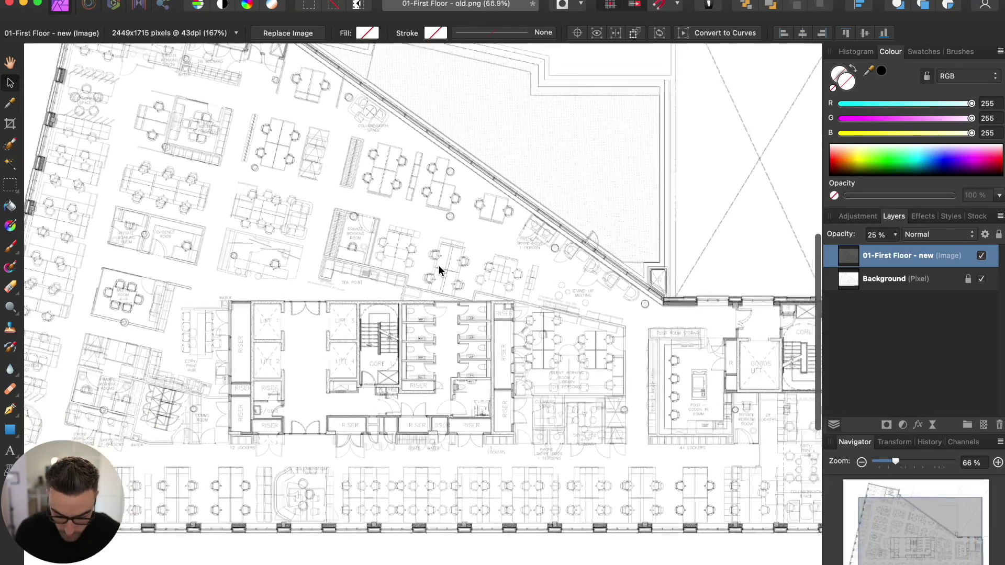
{"action": "scroll", "coordinate": [439, 270], "scroll_direction": "down", "scroll_amount": 2}
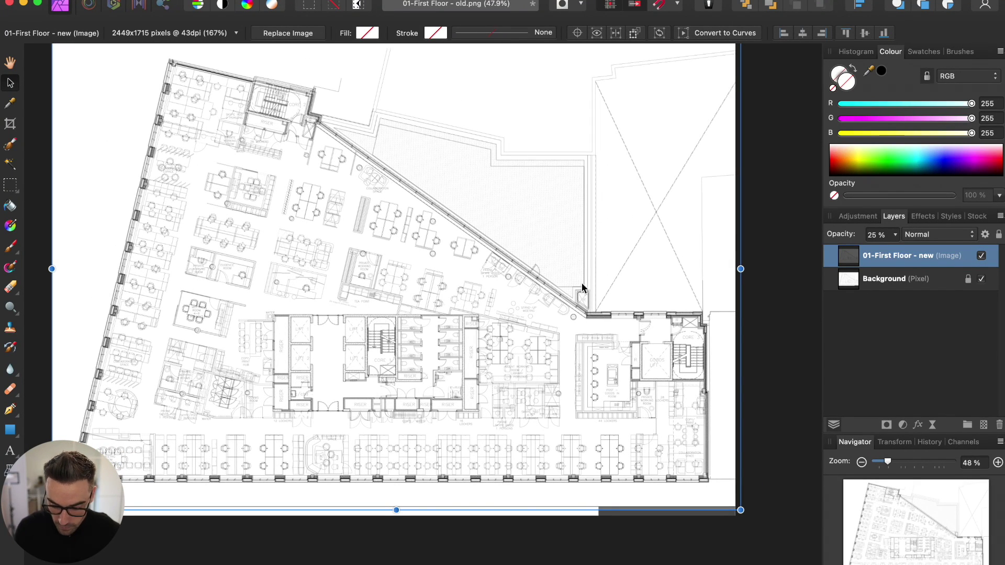
Restore the new floor plan layer's opacity to 100% and merge all visible layers into a new pixel layer
{"action": "left_click", "coordinate": [894, 235]}
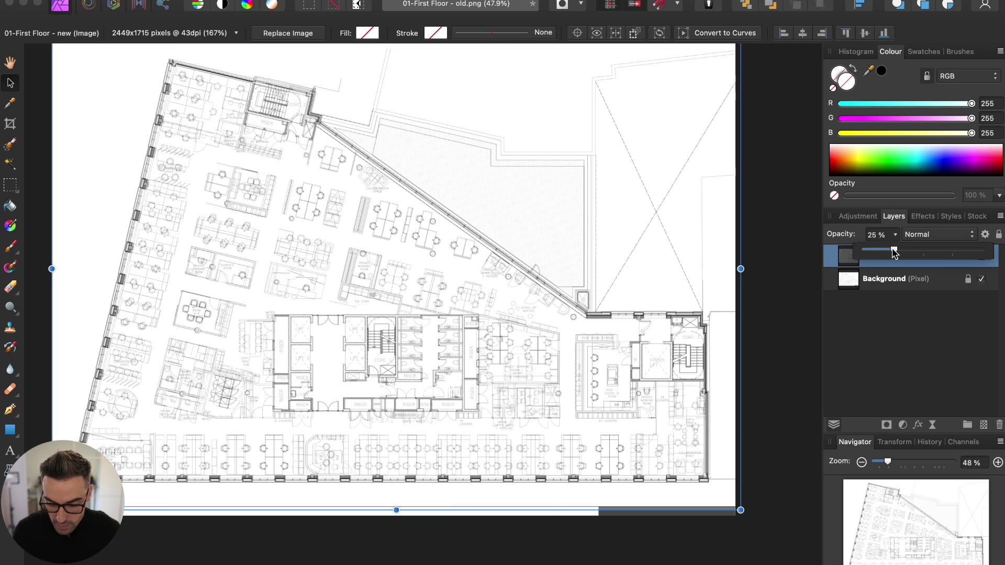
{"action": "left_click_drag", "start_coordinate": [894, 251], "coordinate": [1002, 268]}
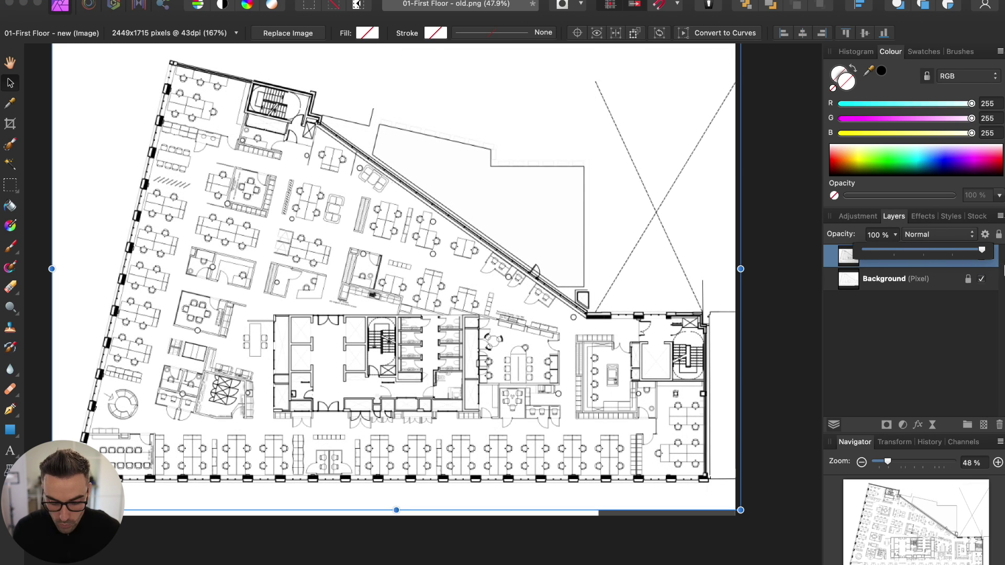
{"action": "left_click", "coordinate": [915, 340]}
{"action": "left_click", "coordinate": [901, 254]}
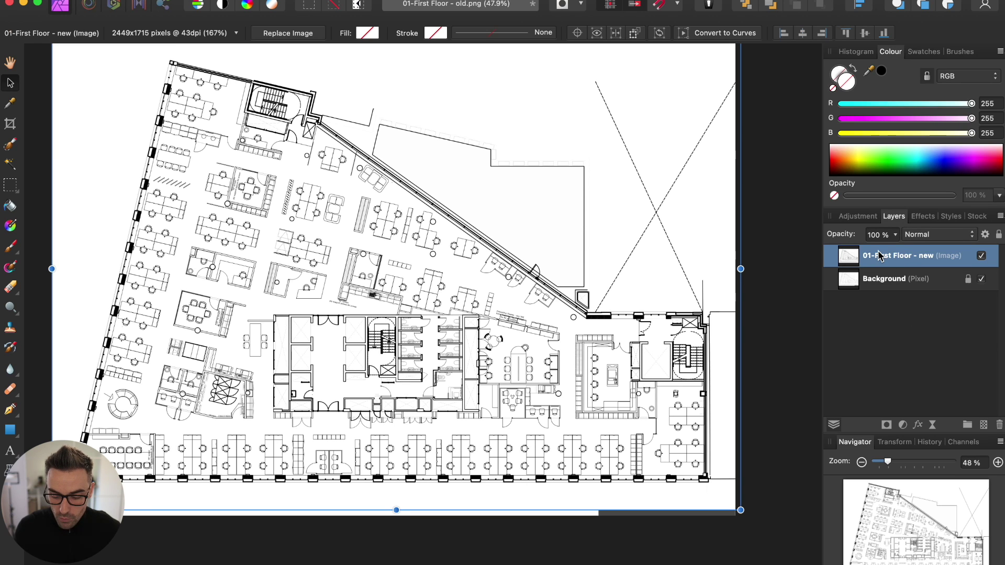
{"action": "right_click", "coordinate": [902, 256]}
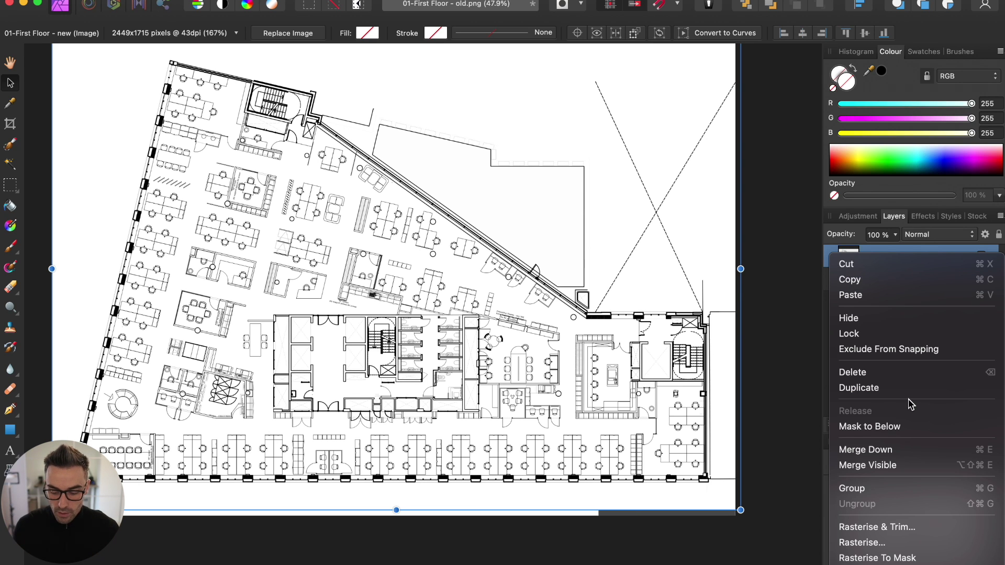
{"action": "left_click", "coordinate": [877, 465]}
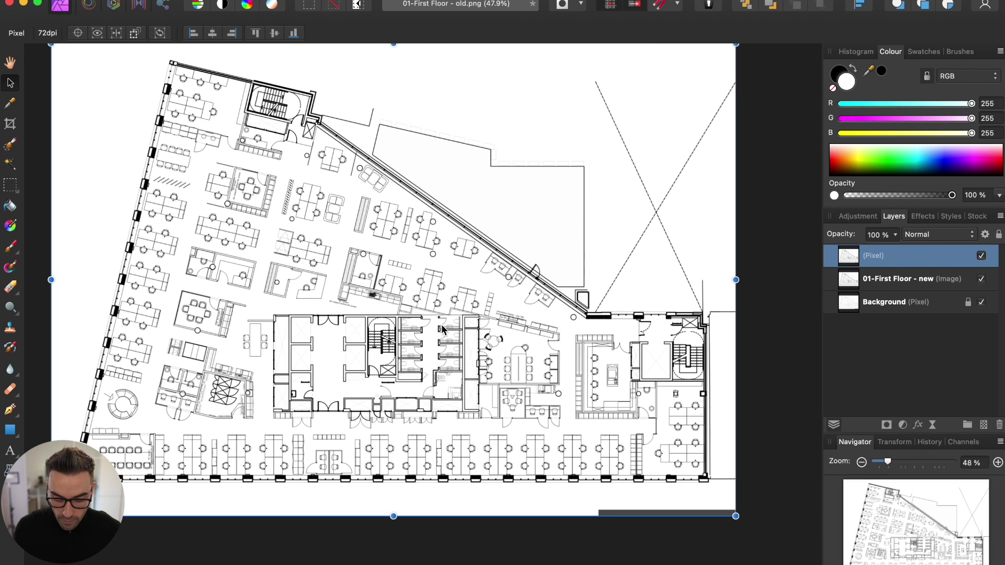
Delete the 01-First Floor - new image layer and the Background layer, keeping only the merged pixel layer
{"action": "left_click", "coordinate": [926, 280]}
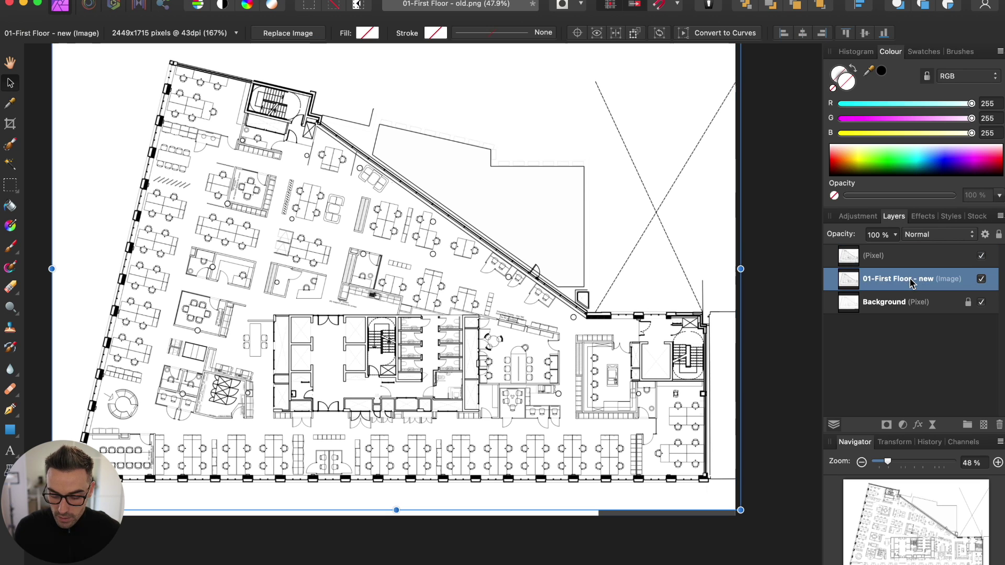
{"action": "right_click", "coordinate": [925, 280]}
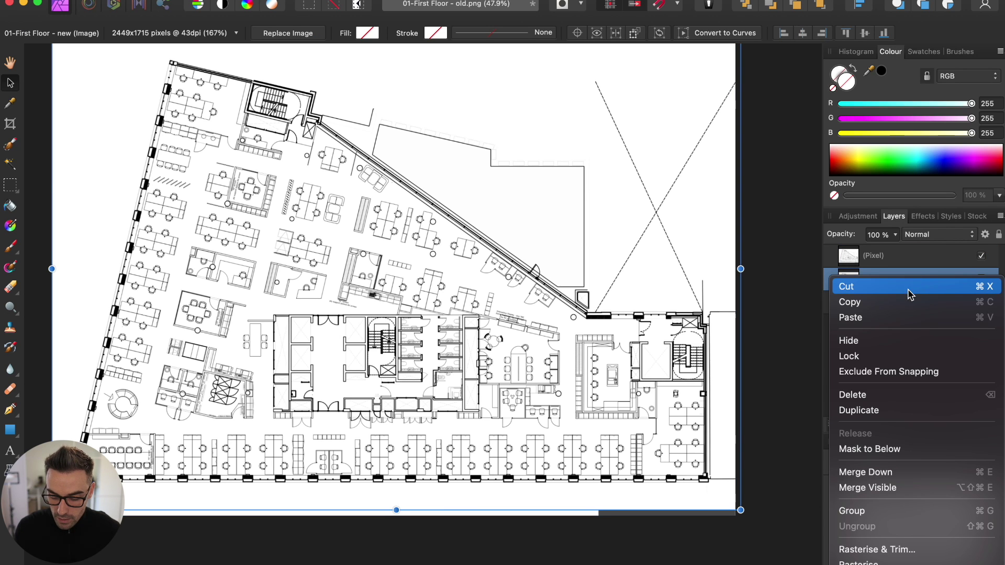
{"action": "left_click", "coordinate": [876, 397]}
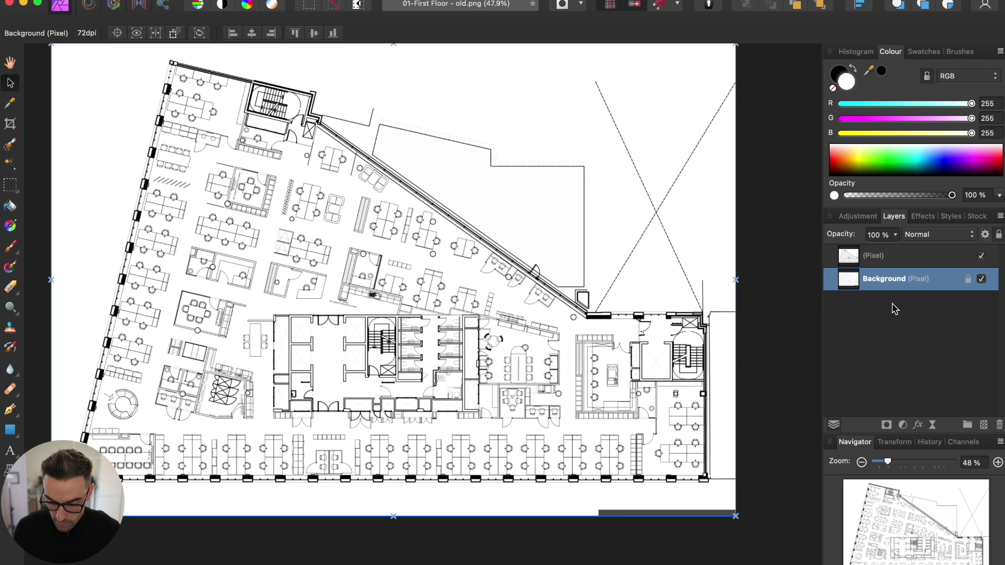
{"action": "right_click", "coordinate": [886, 284]}
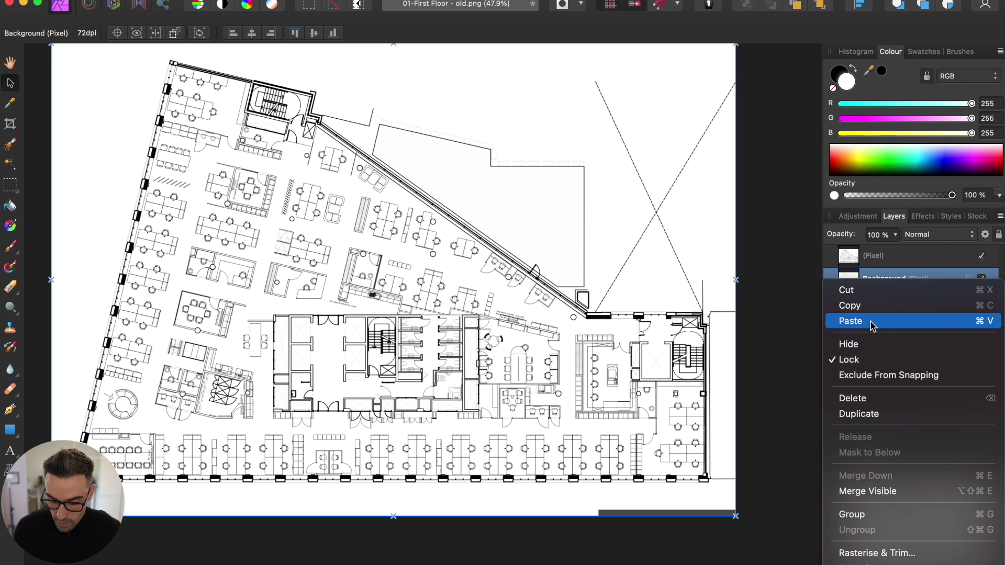
{"action": "left_click", "coordinate": [864, 398]}
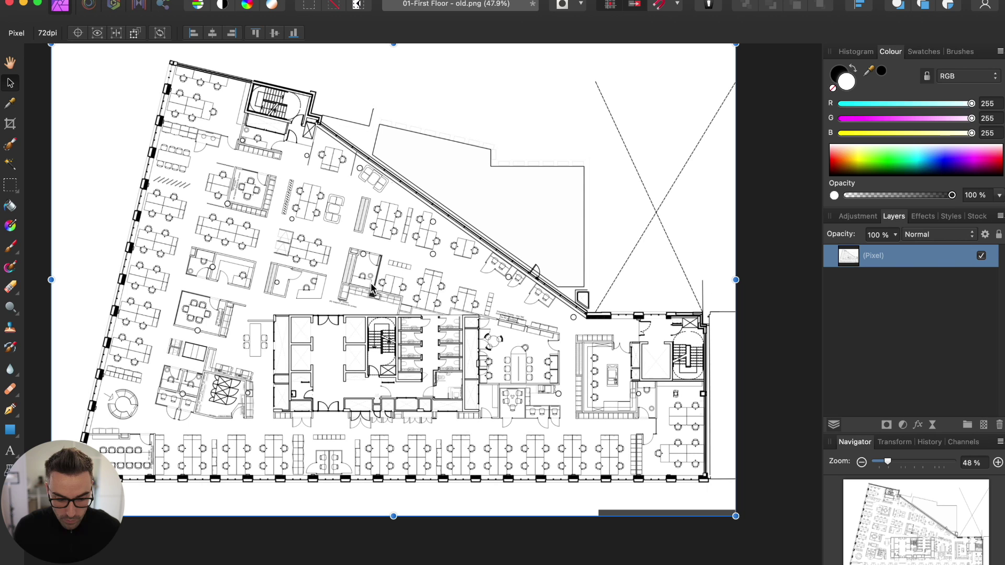
Export the whole document as a 4066 x 2811 px PNG named 01-First Floor - adjusted to the Desktop
{"action": "left_click", "coordinate": [115, 1]}
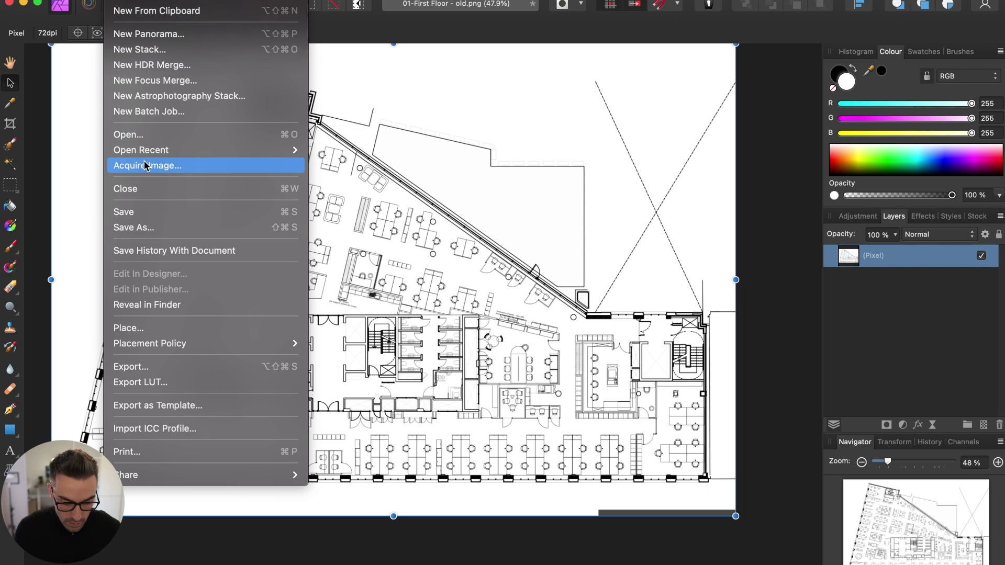
{"action": "left_click", "coordinate": [141, 367]}
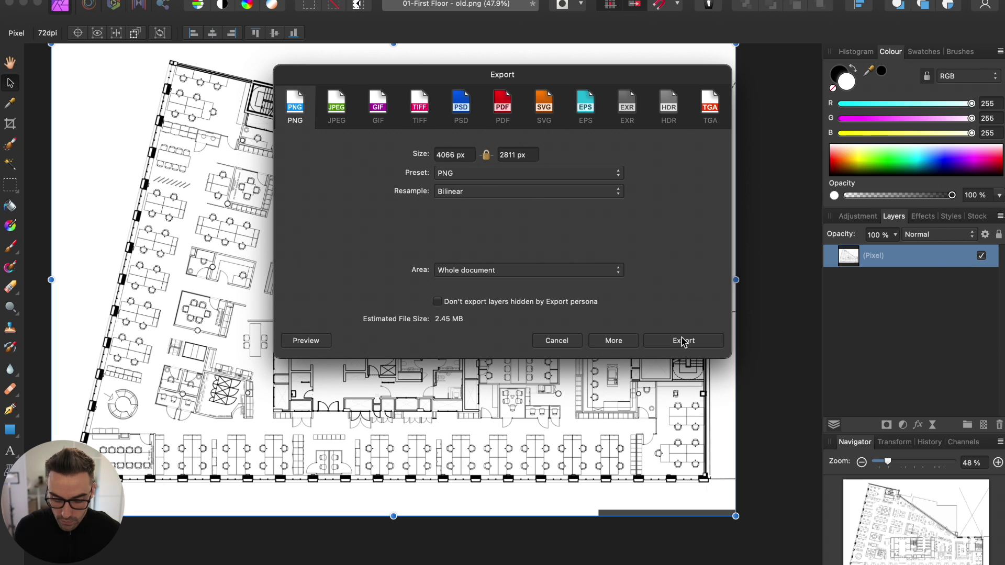
{"action": "left_click", "coordinate": [683, 340]}
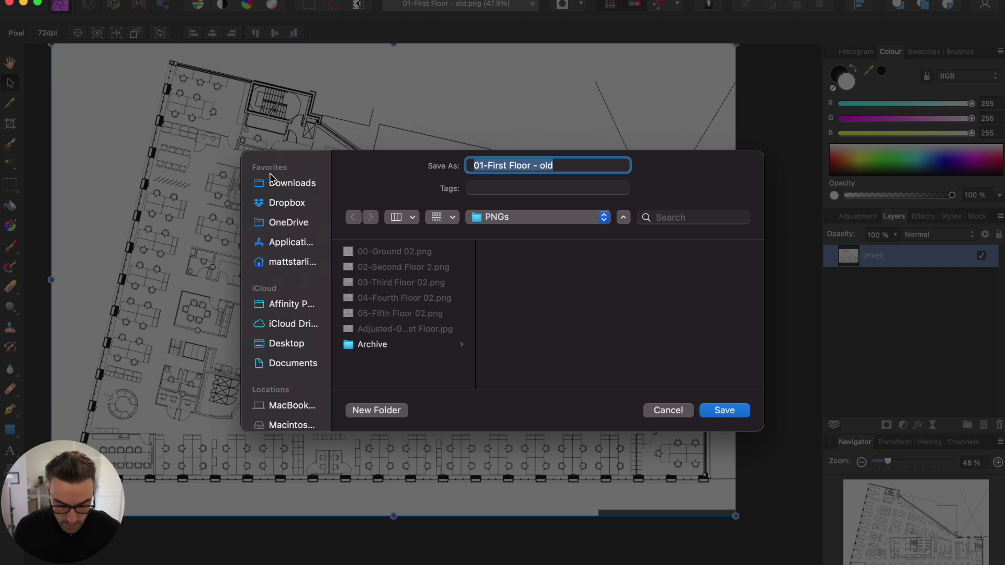
{"action": "left_click", "coordinate": [287, 348]}
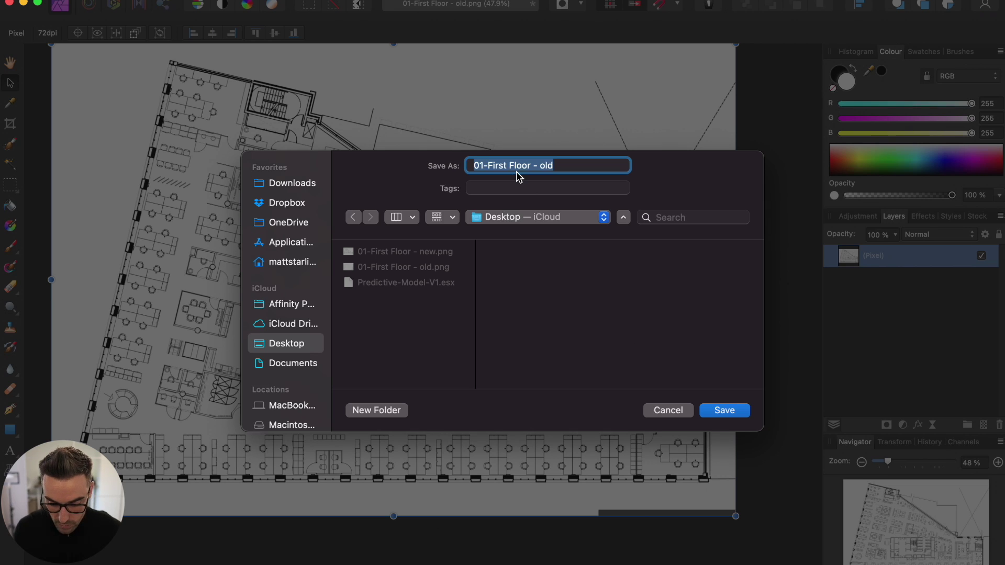
{"action": "key", "text": "Right"}
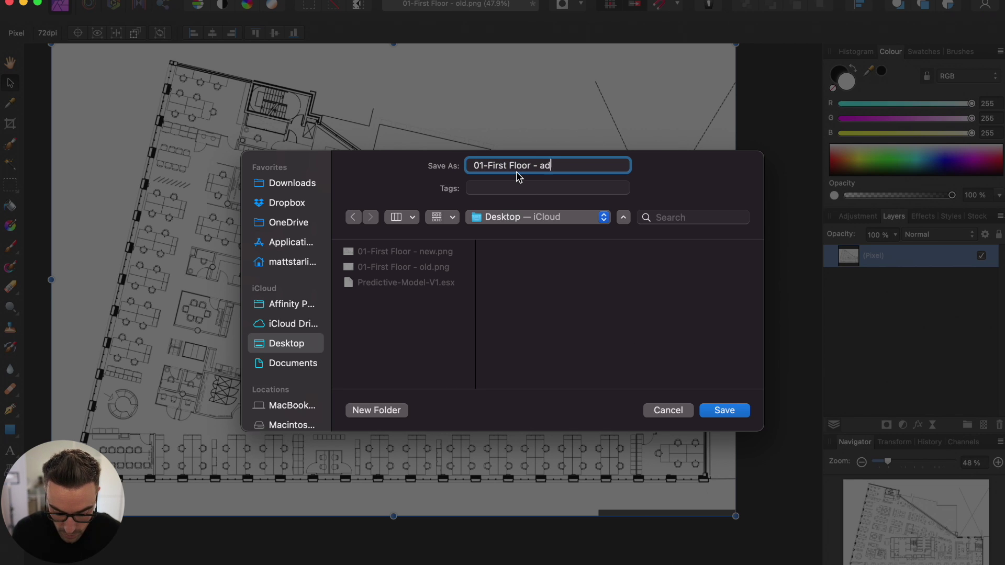
{"action": "type", "text": "adjusted"}
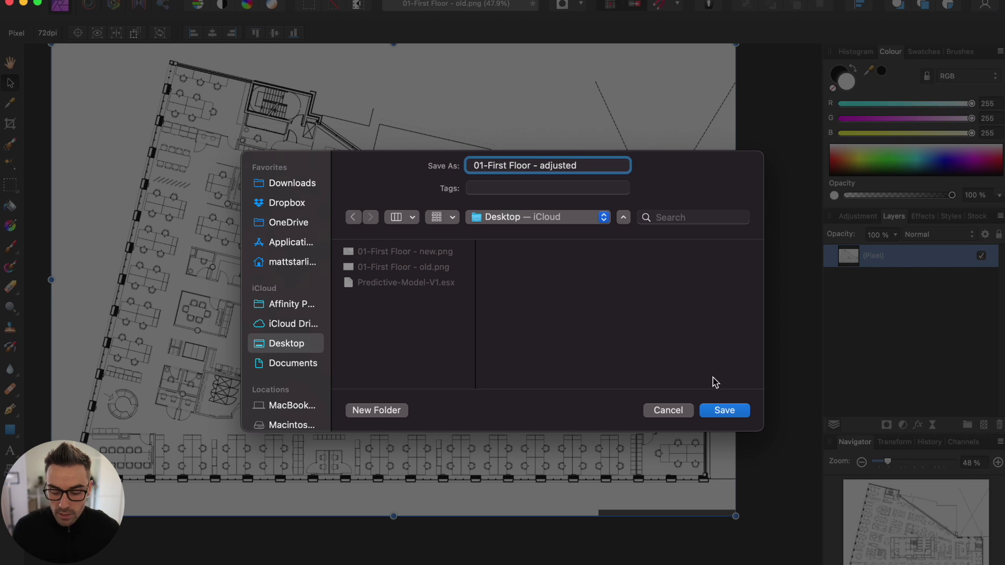
{"action": "left_click", "coordinate": [739, 411]}
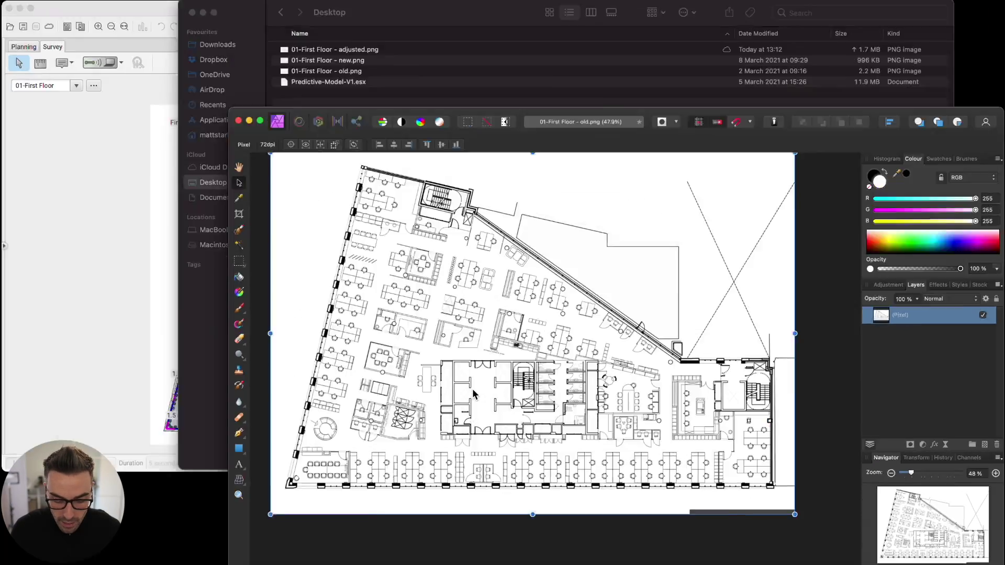
Switch to the Ekahau project and swap the 01-First Floor map image for 01-First Floor - adjusted.png from the Desktop
{"action": "key", "text": "ctrl+Up"}
{"action": "left_click", "coordinate": [226, 157]}
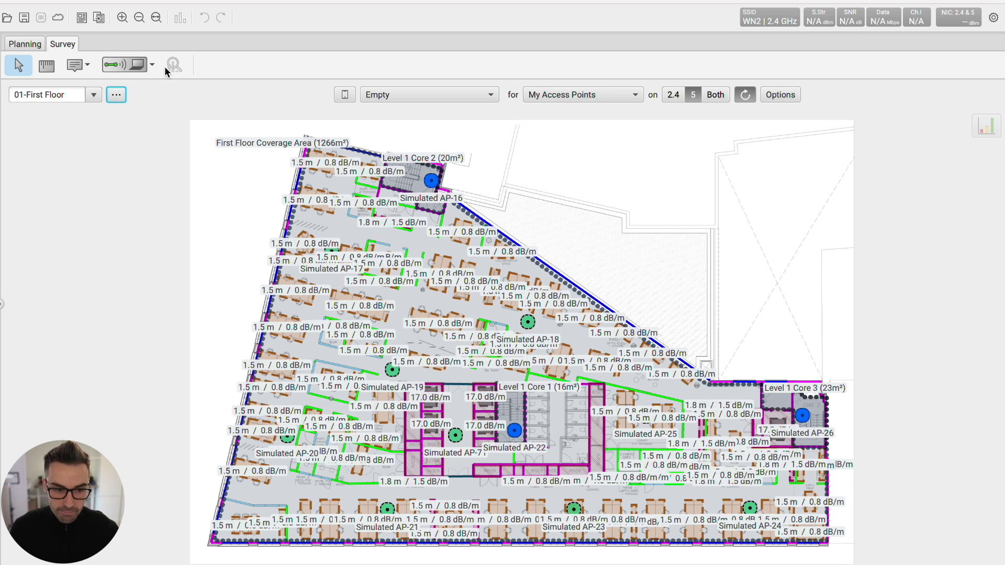
{"action": "left_click", "coordinate": [117, 95]}
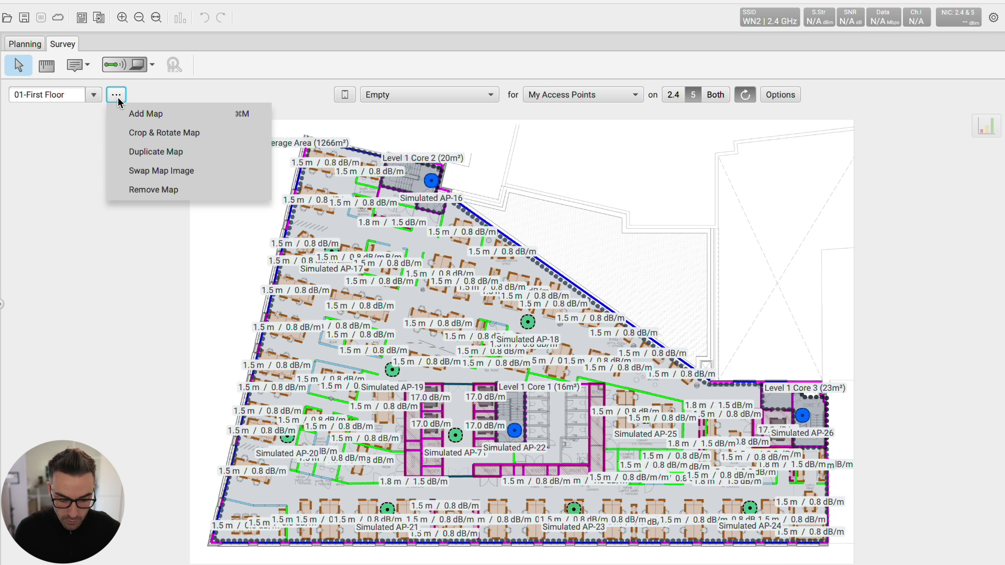
{"action": "left_click", "coordinate": [180, 172]}
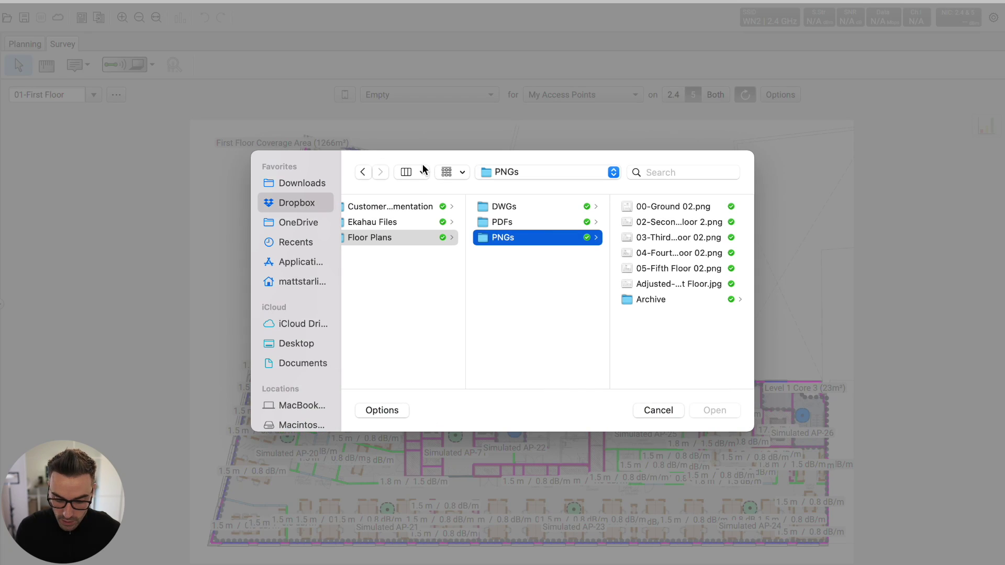
{"action": "left_click", "coordinate": [288, 344]}
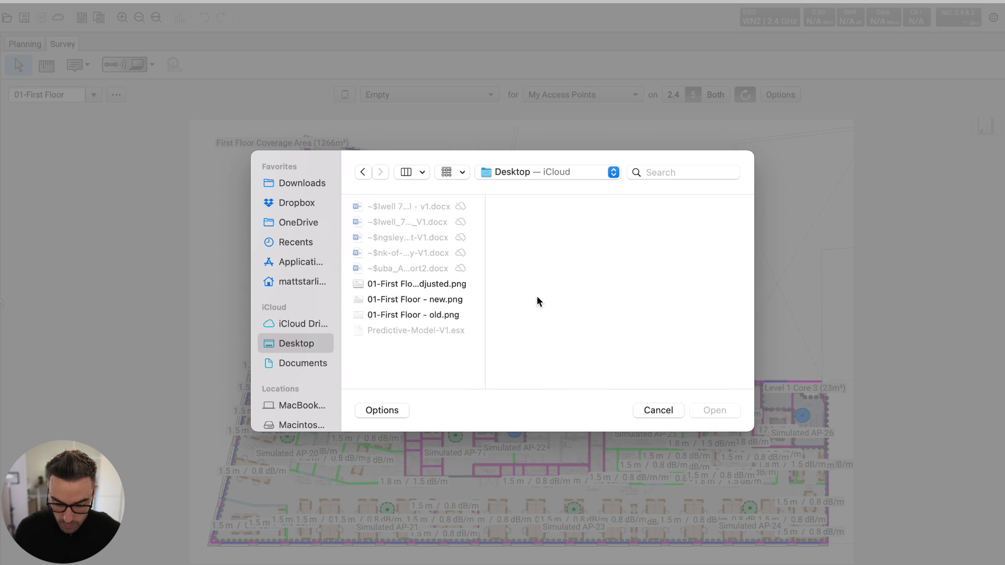
{"action": "left_click", "coordinate": [424, 283]}
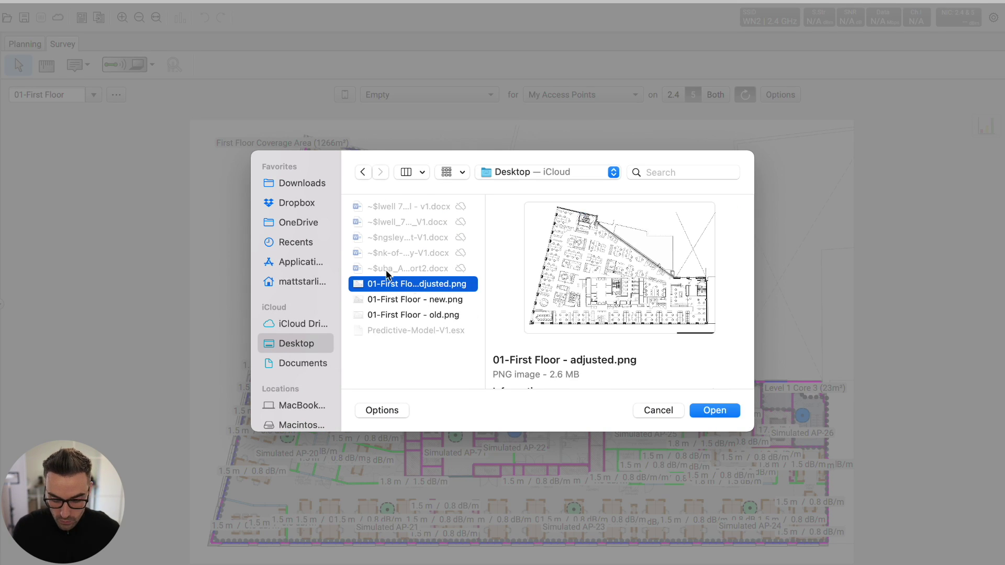
{"action": "left_click", "coordinate": [720, 411]}
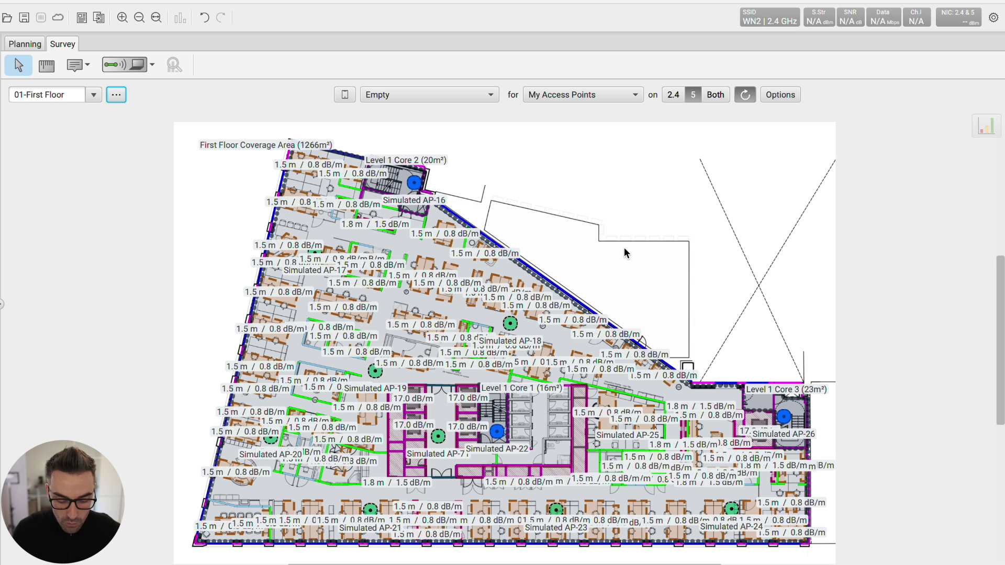
Hide the areas and the walls on the first-floor map
{"action": "left_click", "coordinate": [162, 0]}
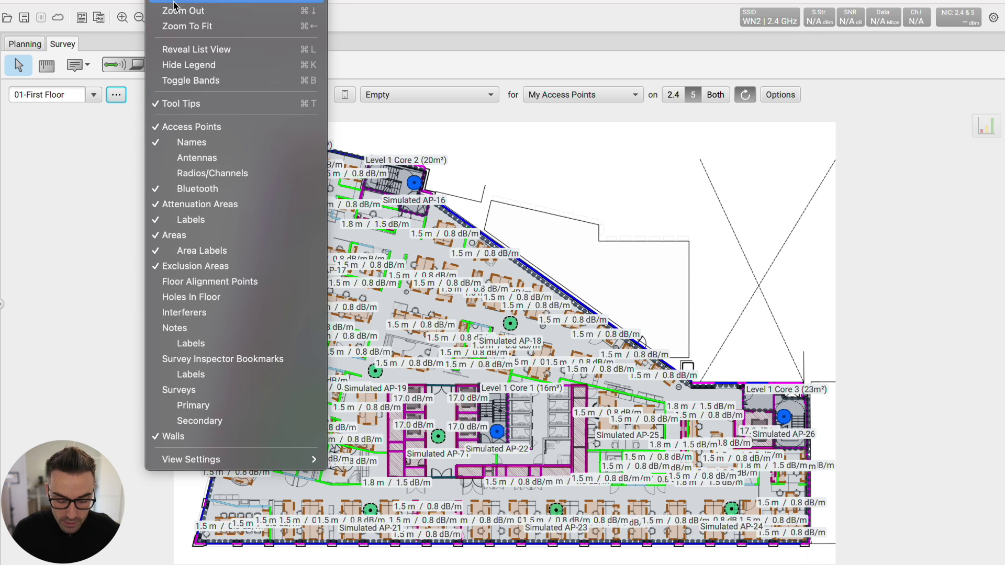
{"action": "left_click", "coordinate": [195, 237]}
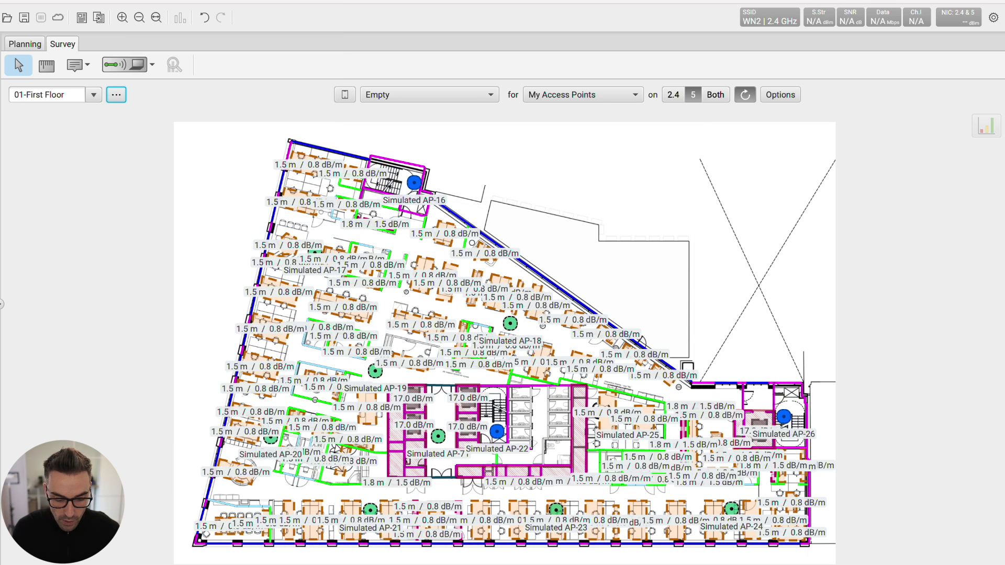
{"action": "left_click", "coordinate": [168, 0]}
{"action": "left_click", "coordinate": [192, 444]}
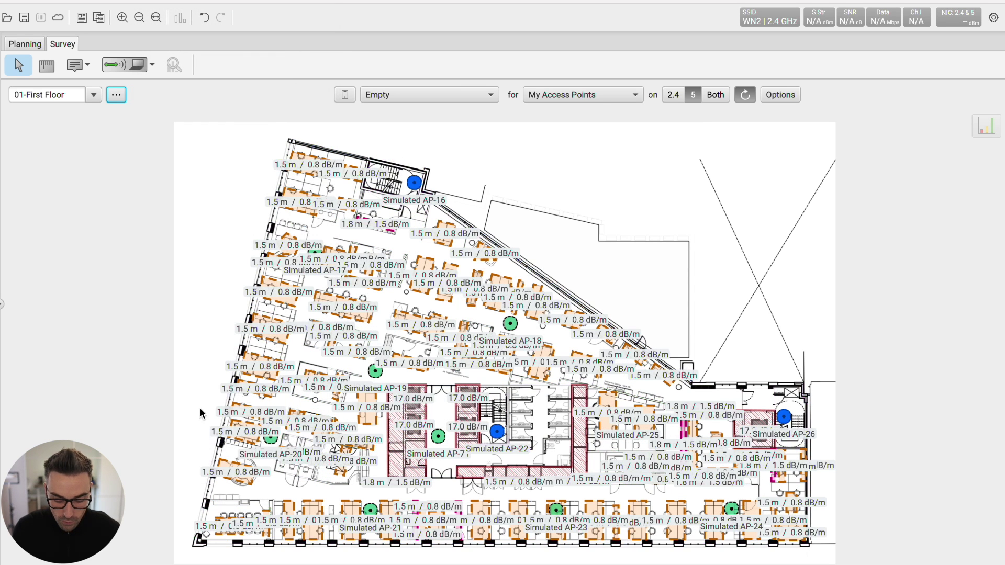
Hide the attenuation areas on the first-floor map and show the walls again over the new plan
{"action": "left_click", "coordinate": [168, 0]}
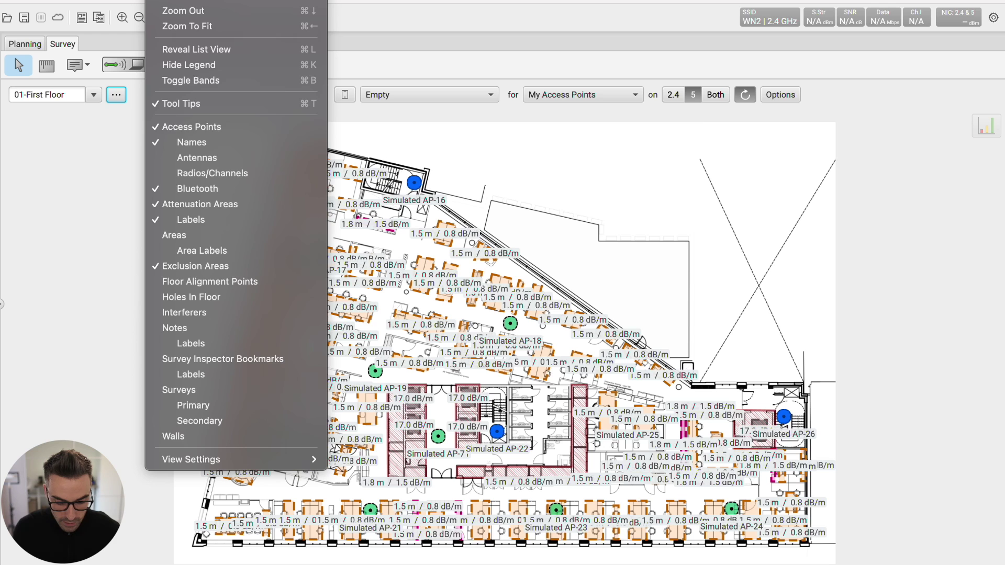
{"action": "left_click", "coordinate": [195, 204]}
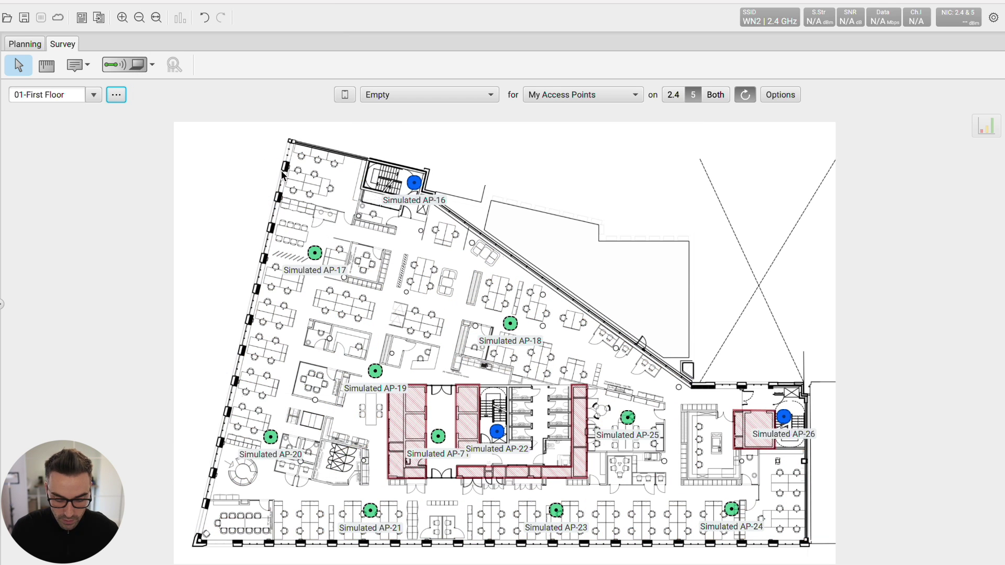
{"action": "left_click", "coordinate": [168, 0]}
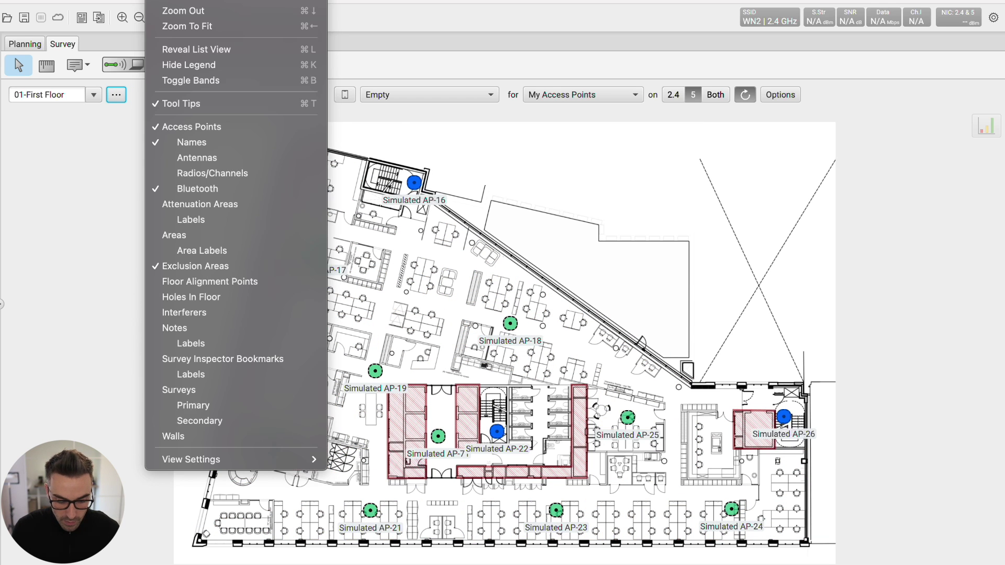
{"action": "left_click", "coordinate": [183, 438]}
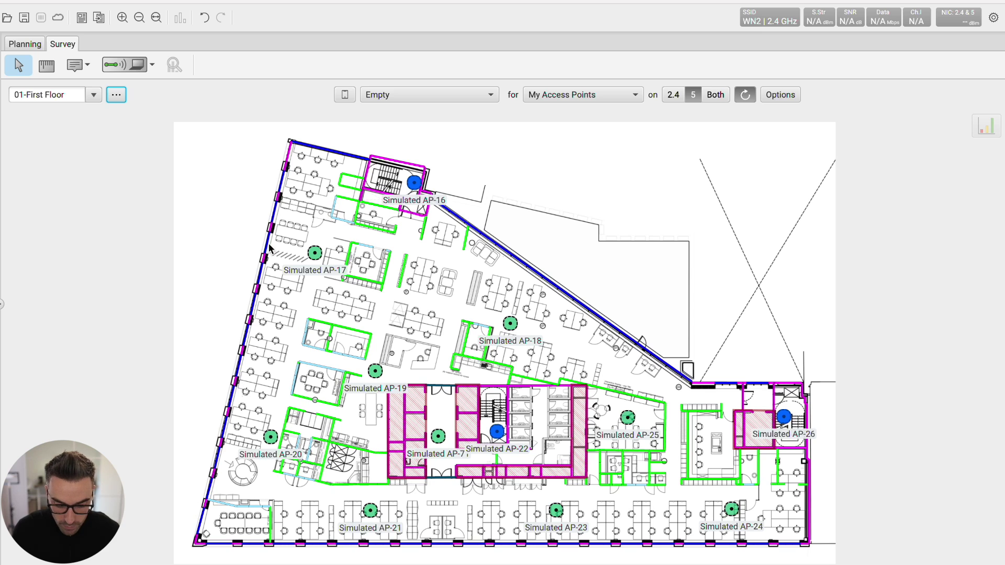